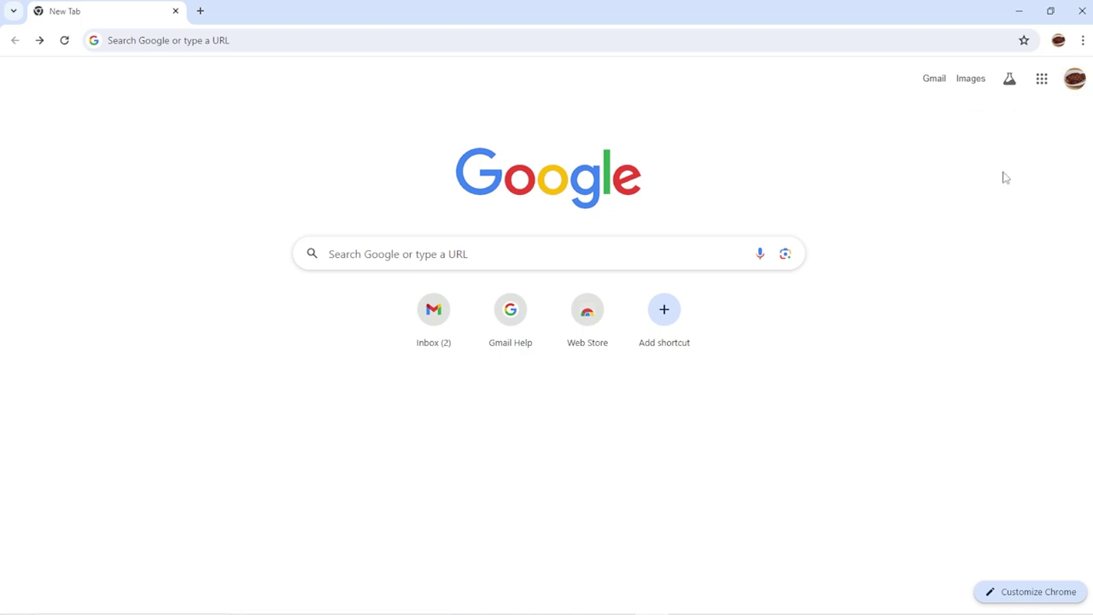
# - Open YouTube from the Google apps and create a channel named AllCarnivoreInfo
pyautogui.click(1042, 81)
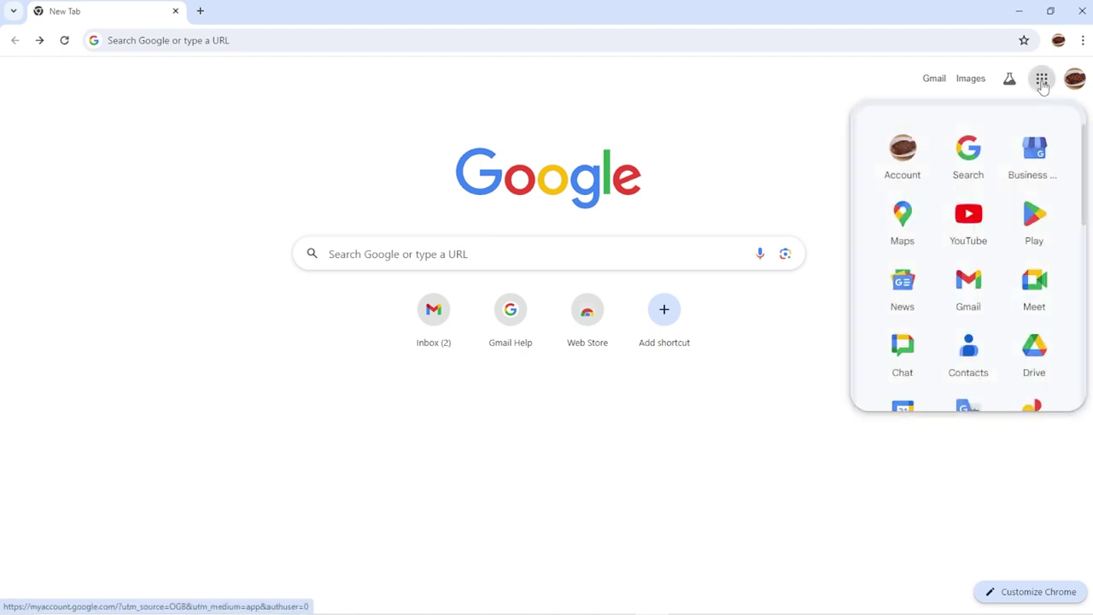
pyautogui.click(968, 219)
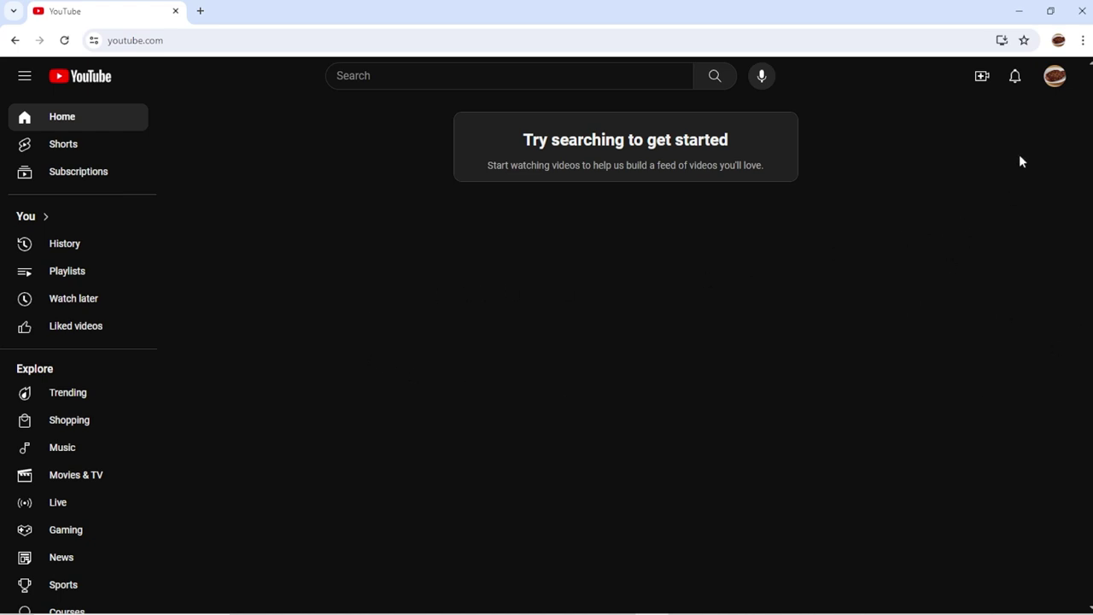
pyautogui.click(1055, 86)
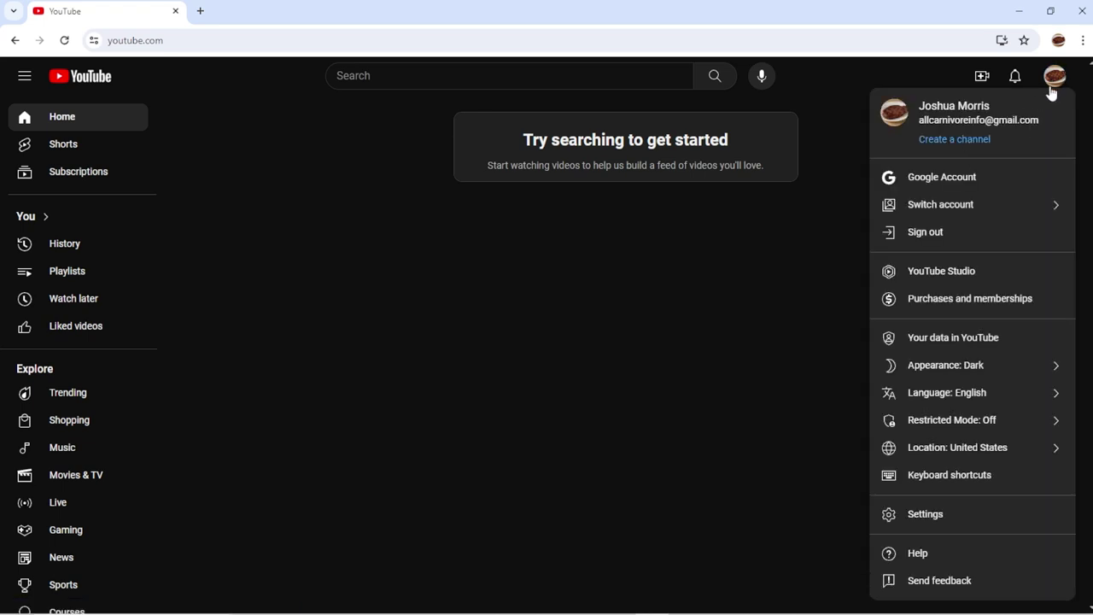
pyautogui.click(936, 142)
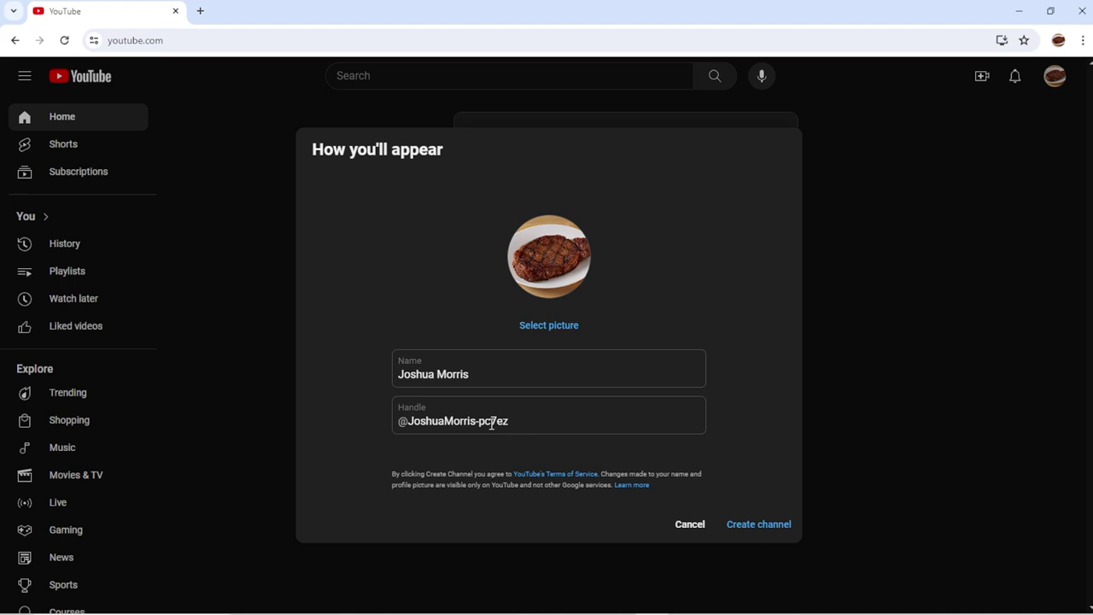
pyautogui.tripleClick(433, 350)
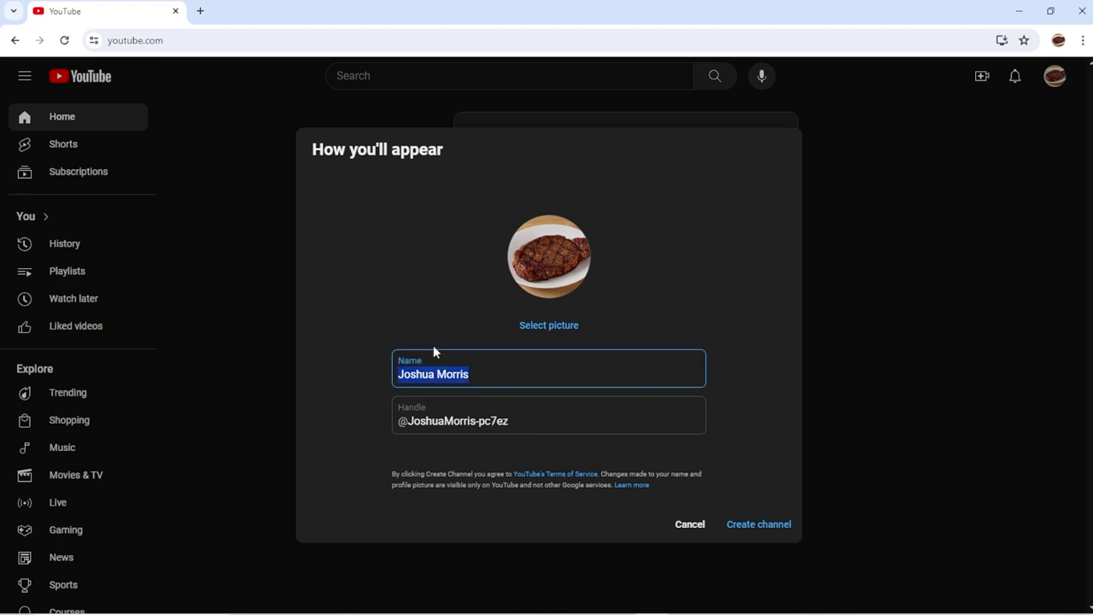
pyautogui.write('AllCarnivoreInfo')
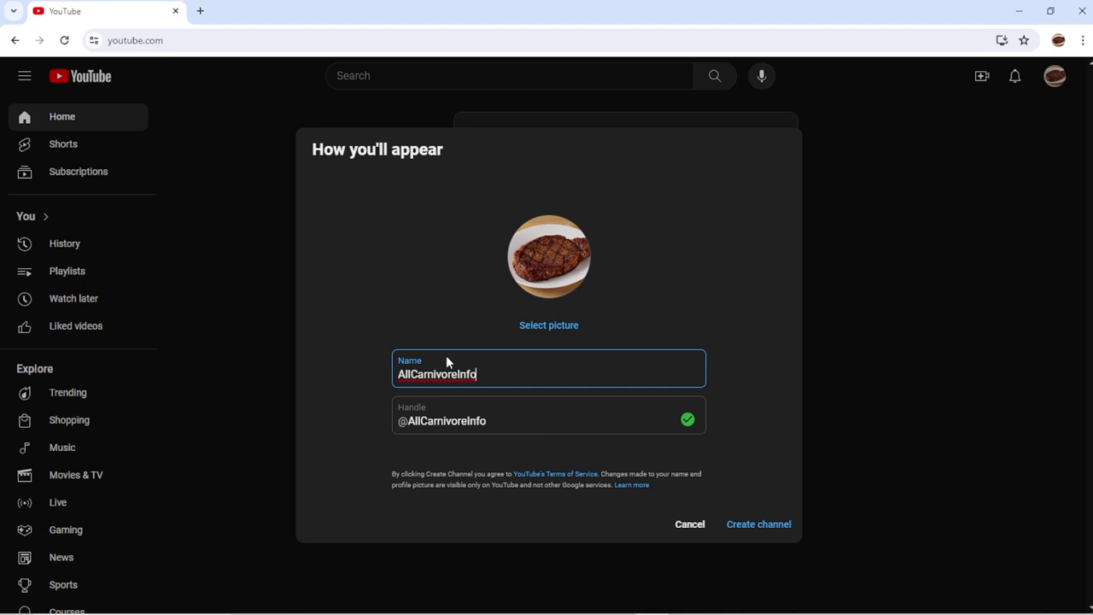
pyautogui.click(759, 524)
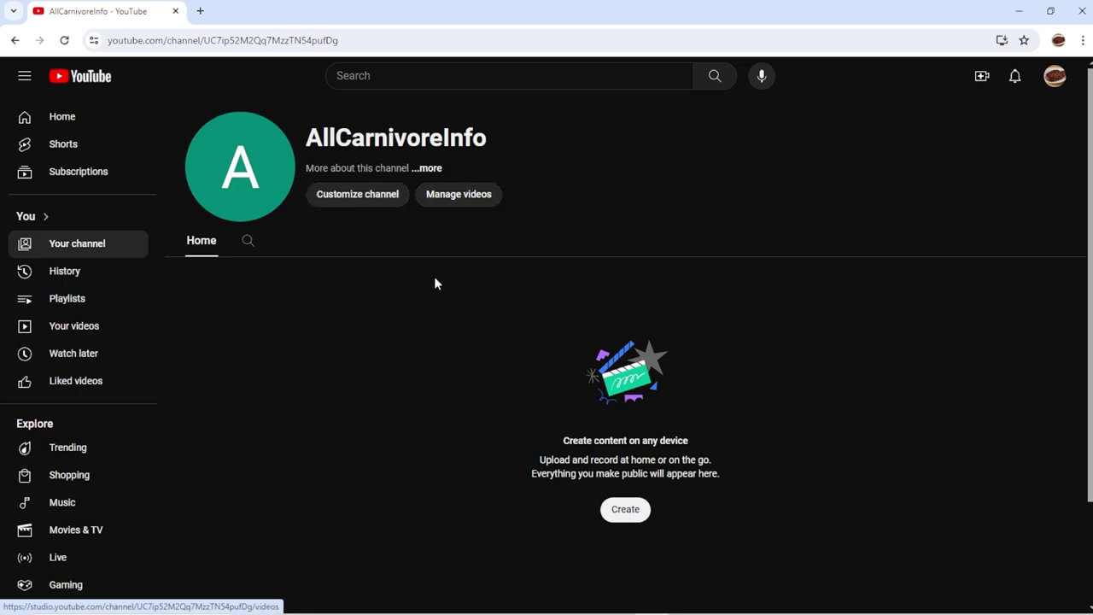
# - Open the new channel's video management page and dismiss the welcome and dark theme notices
pyautogui.click(468, 200)
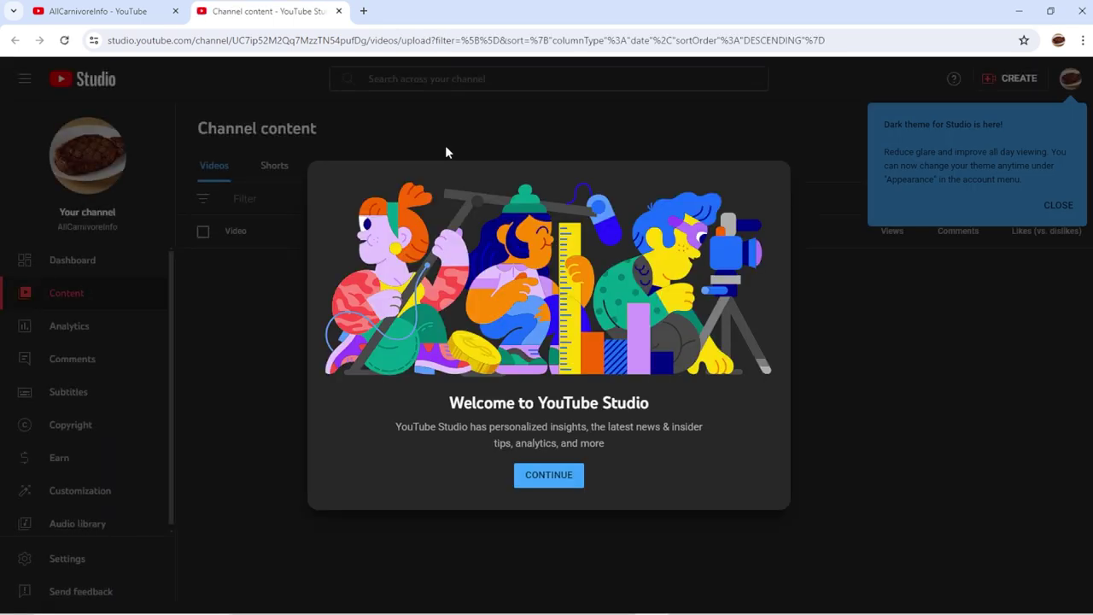
pyautogui.click(541, 480)
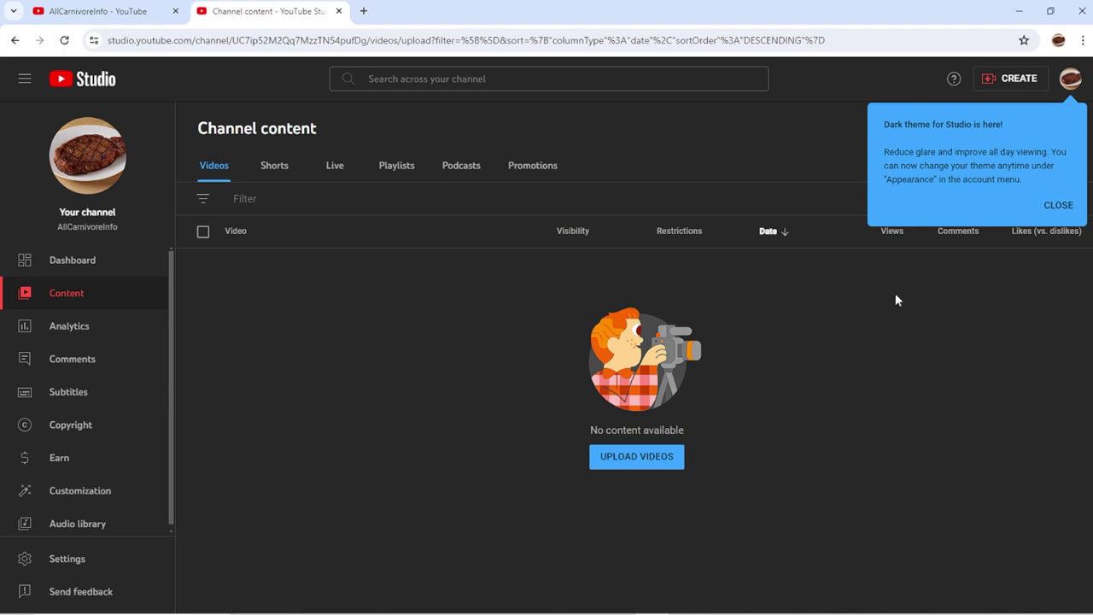
pyautogui.click(1057, 207)
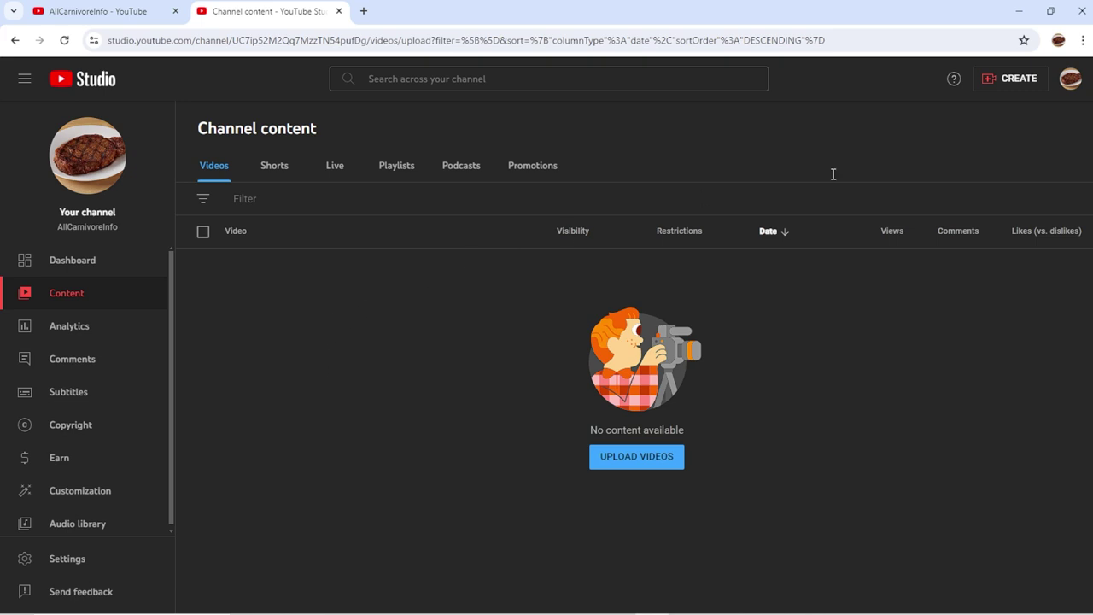
# - Go back to the channel page and review the Branding and Basic info settings in its customization
pyautogui.click(1078, 86)
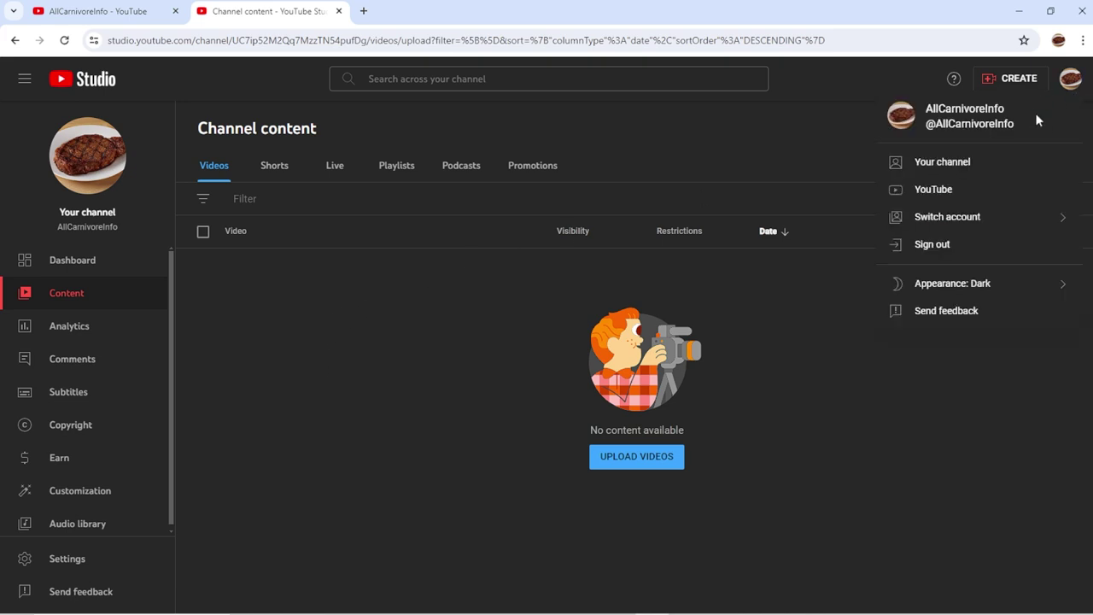
pyautogui.click(967, 162)
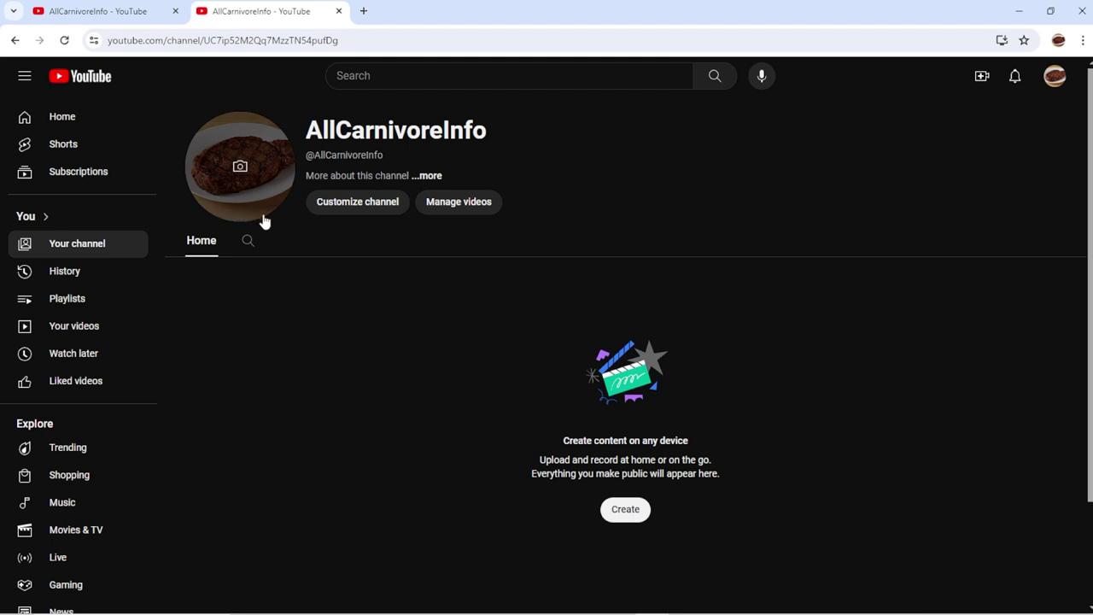
pyautogui.click(383, 206)
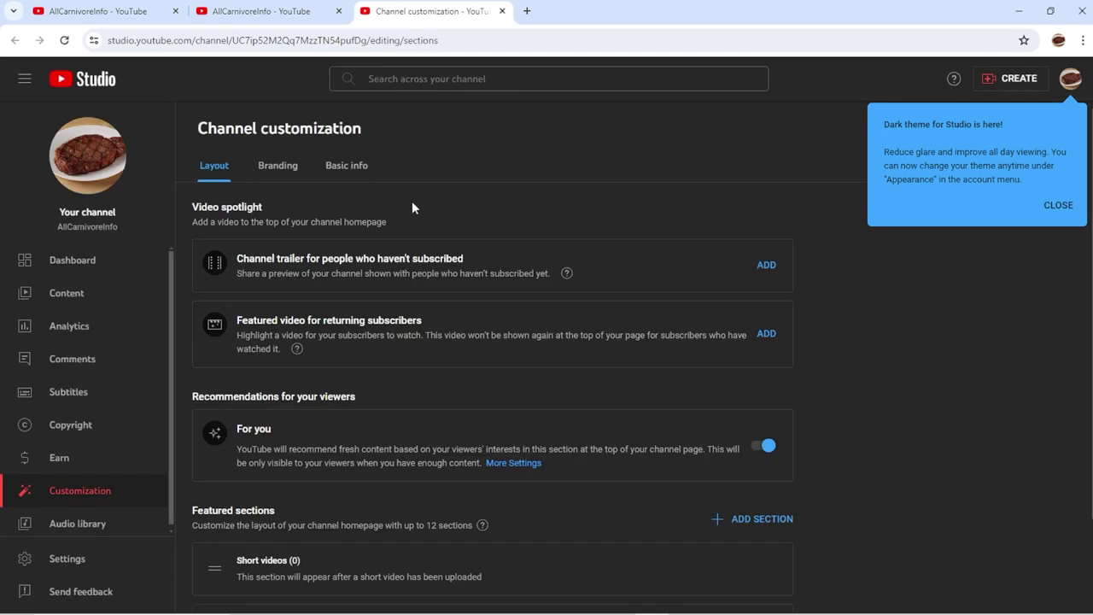
pyautogui.click(282, 173)
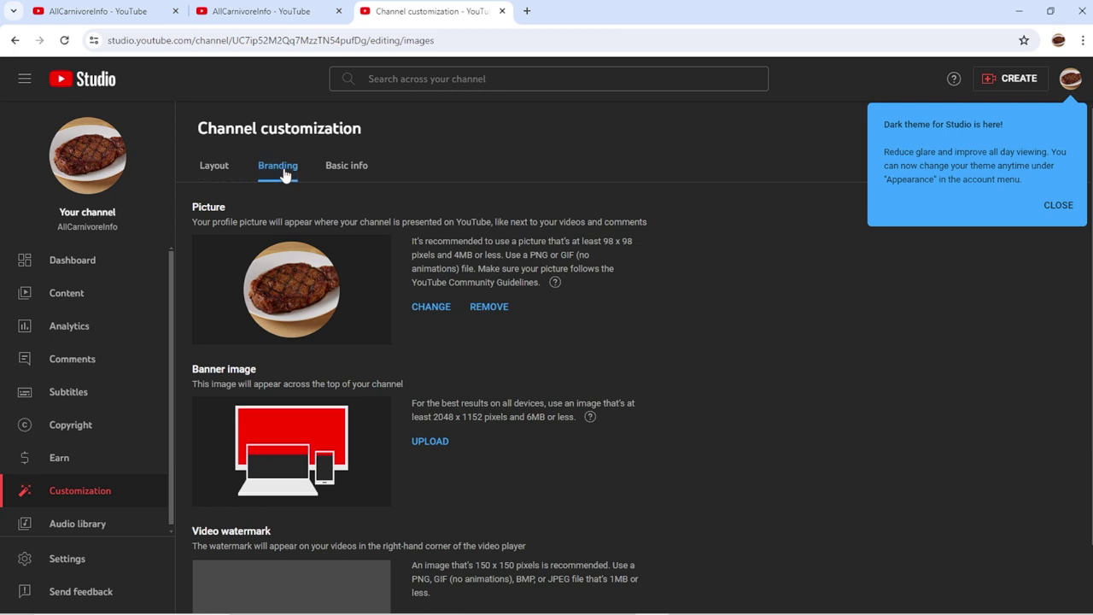
pyautogui.click(333, 176)
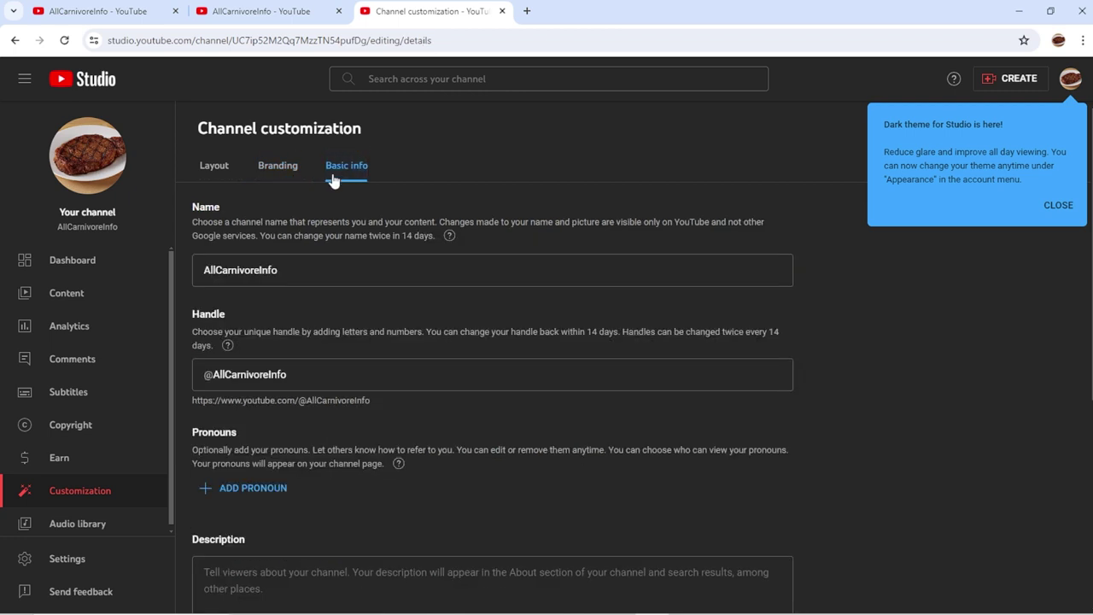
pyautogui.scroll(-1, 304, 270)
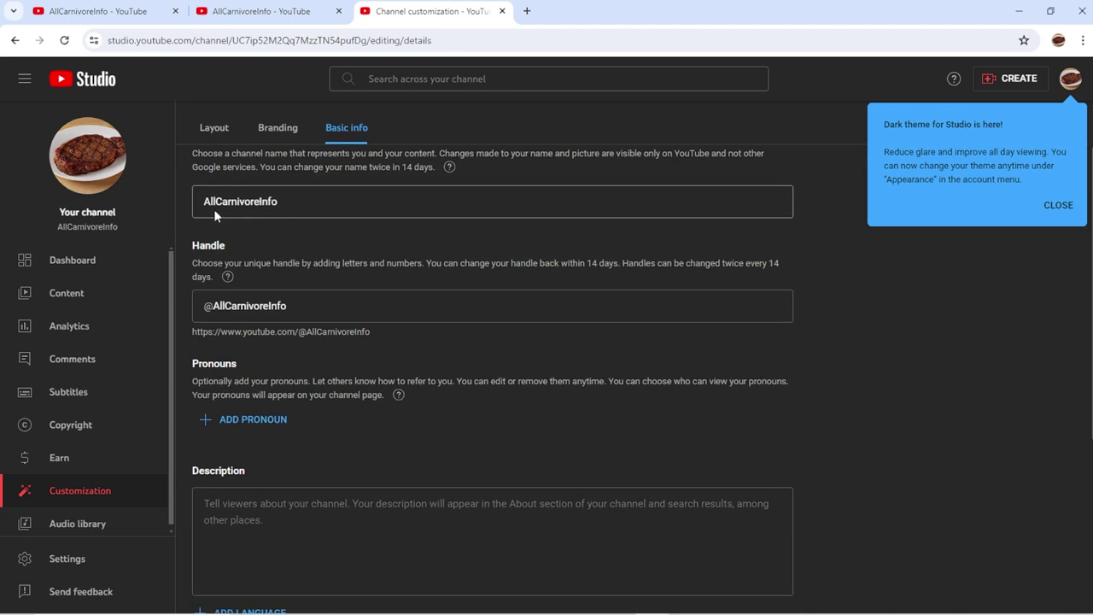
pyautogui.scroll(-2, 342, 213)
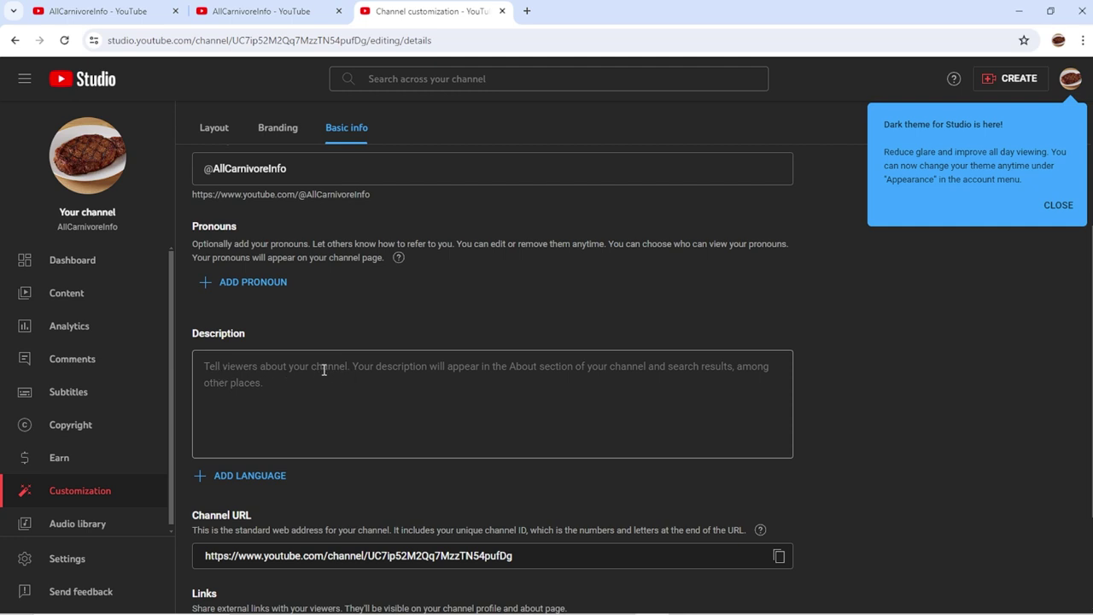
pyautogui.scroll(-1, 344, 393)
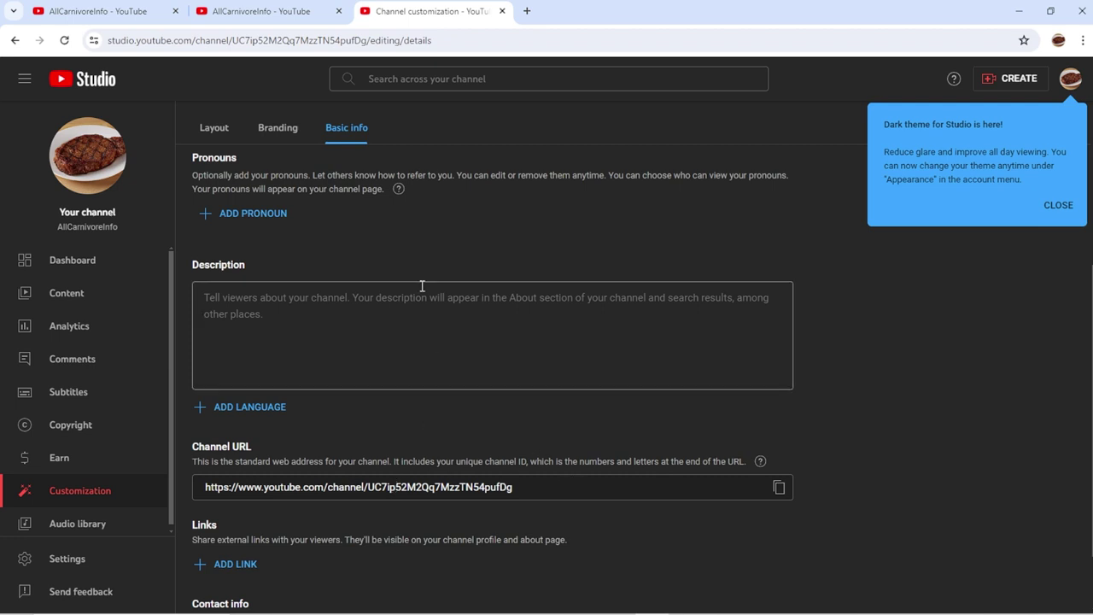
pyautogui.scroll(3, 357, 209)
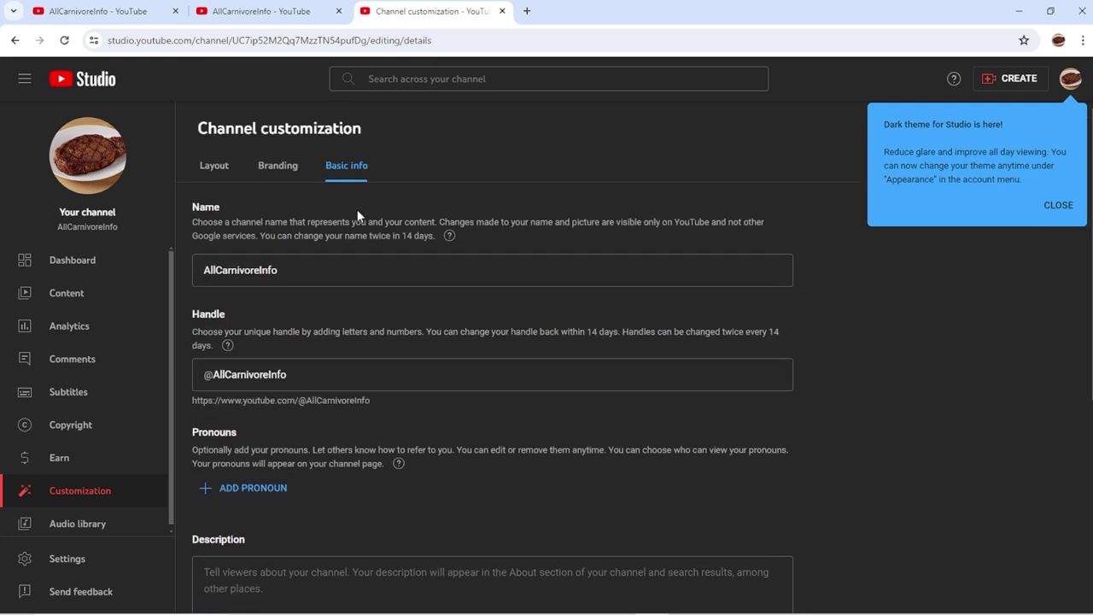
pyautogui.click(1054, 206)
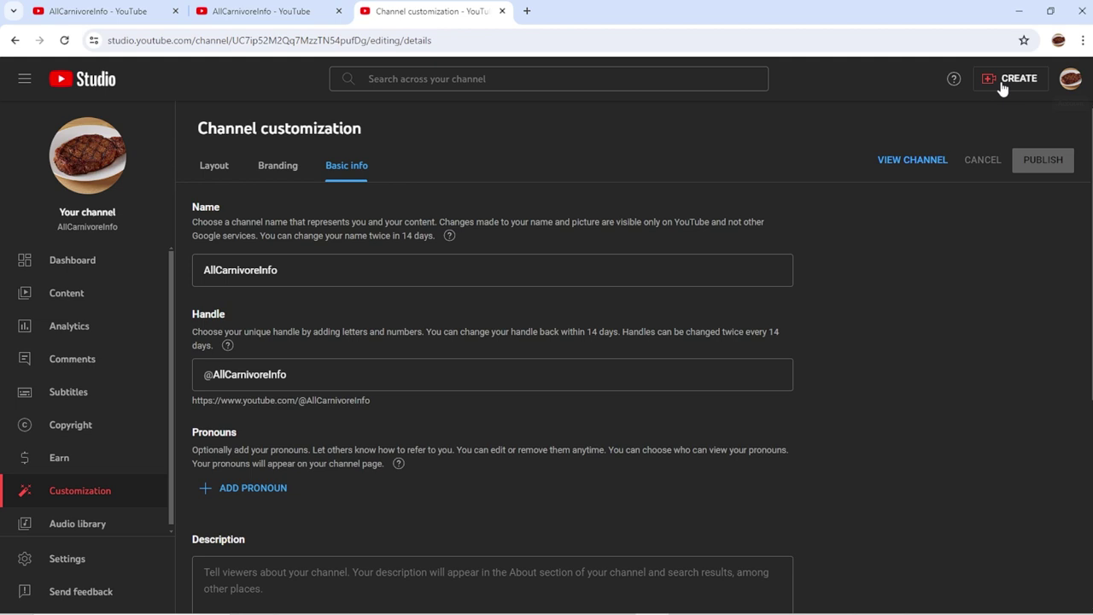
# - Return to the public channel page and look at its options for creating content
pyautogui.click(1070, 78)
pyautogui.click(962, 166)
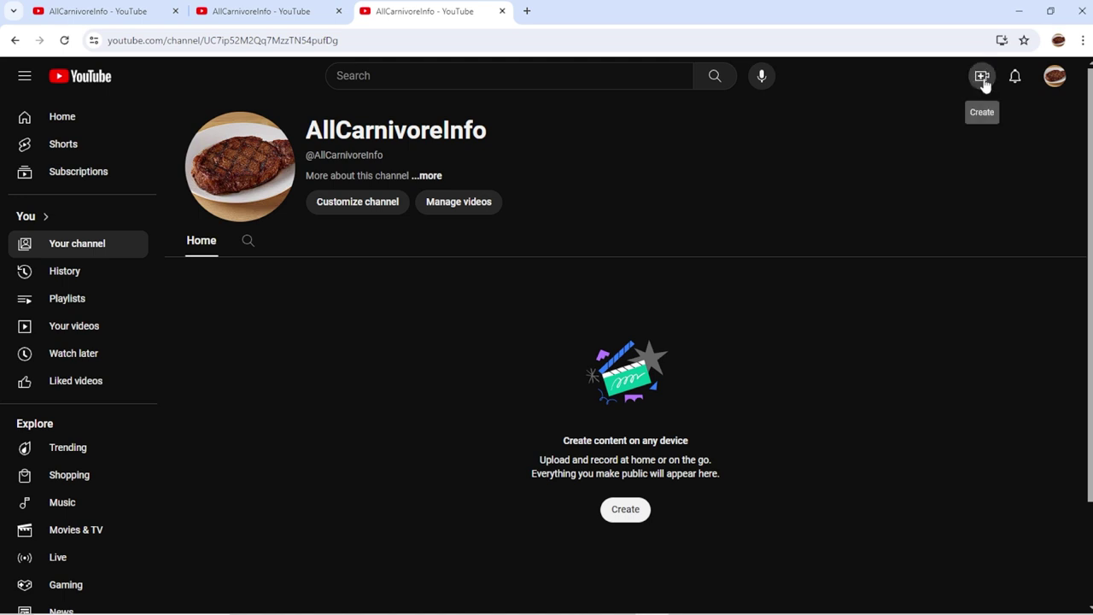
pyautogui.click(982, 77)
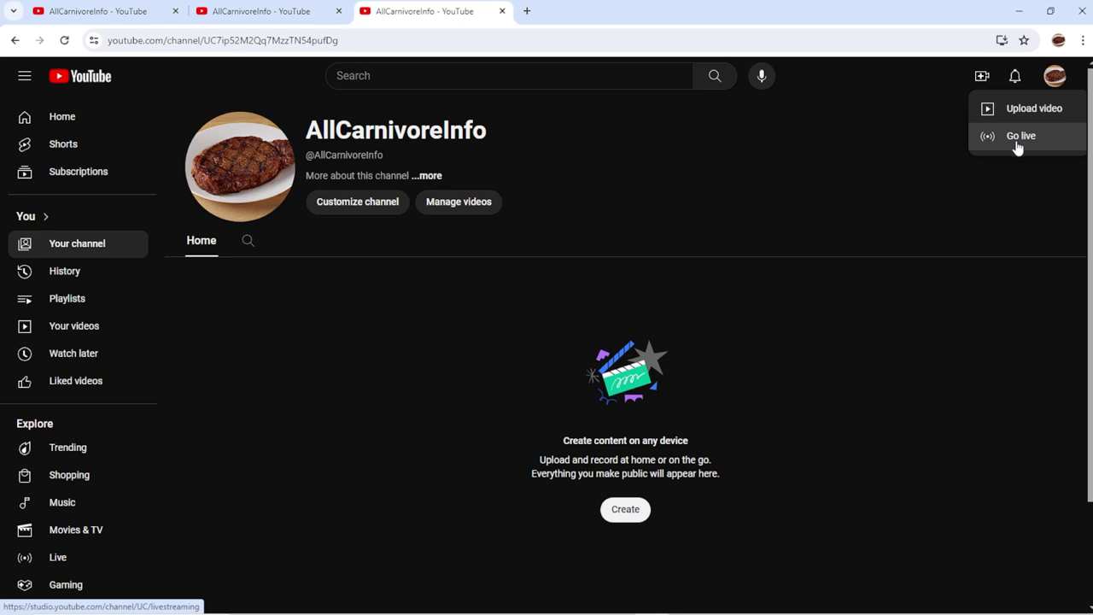
# - Open the YouTube Studio dashboard and look at the content creation options offered there
pyautogui.click(1055, 77)
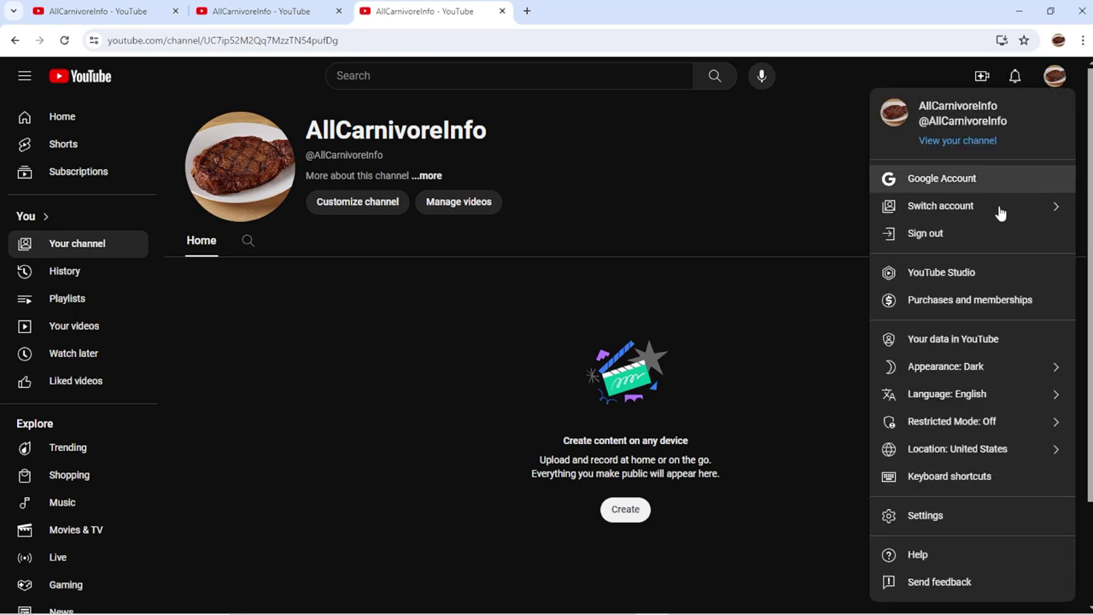
pyautogui.click(956, 273)
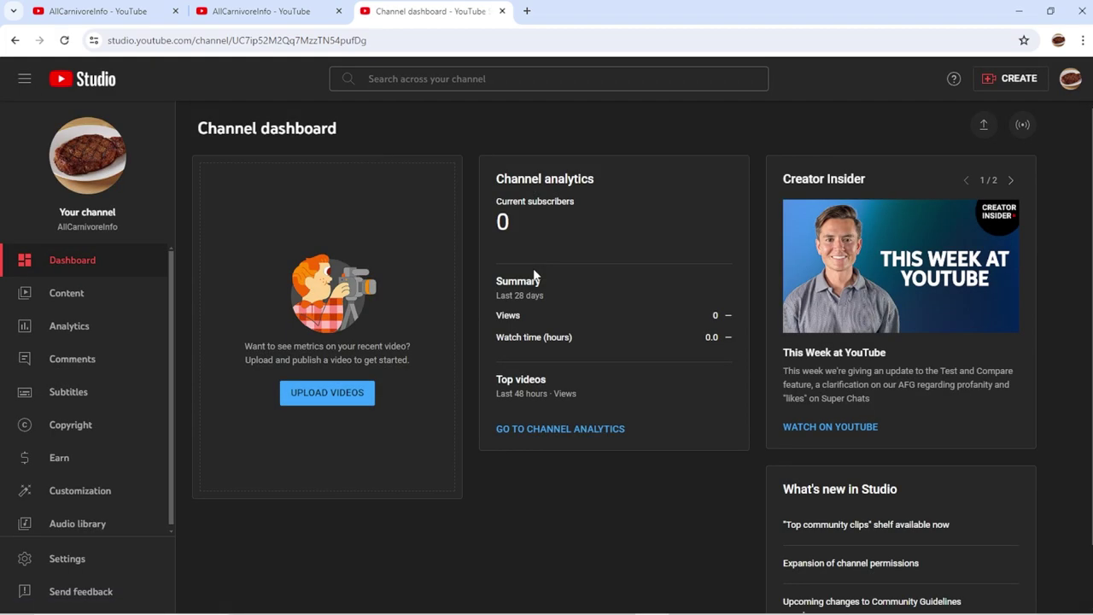
pyautogui.click(1013, 82)
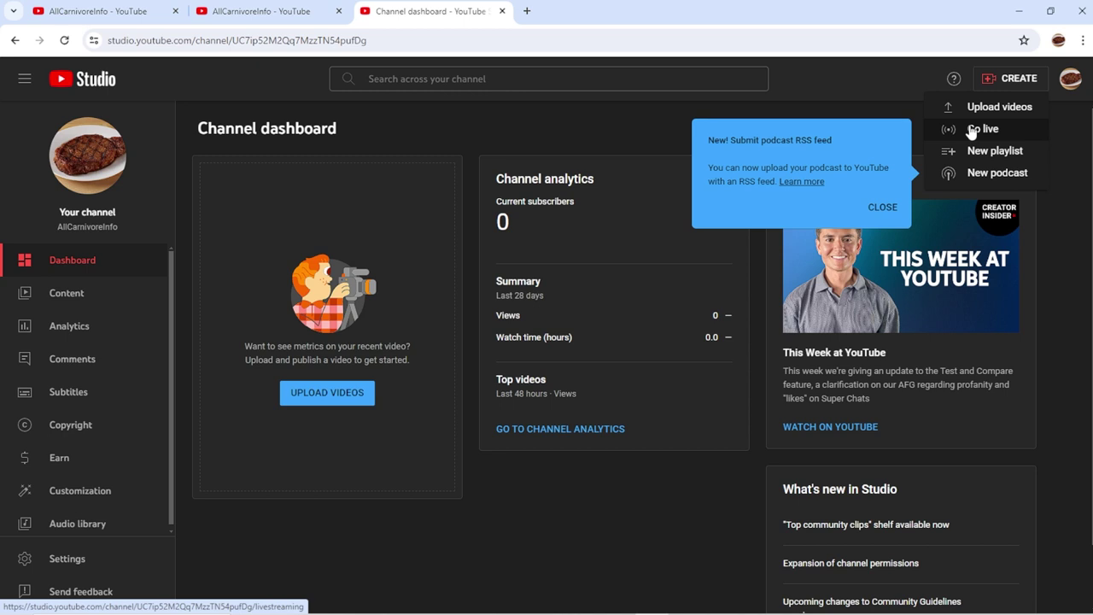
pyautogui.click(891, 77)
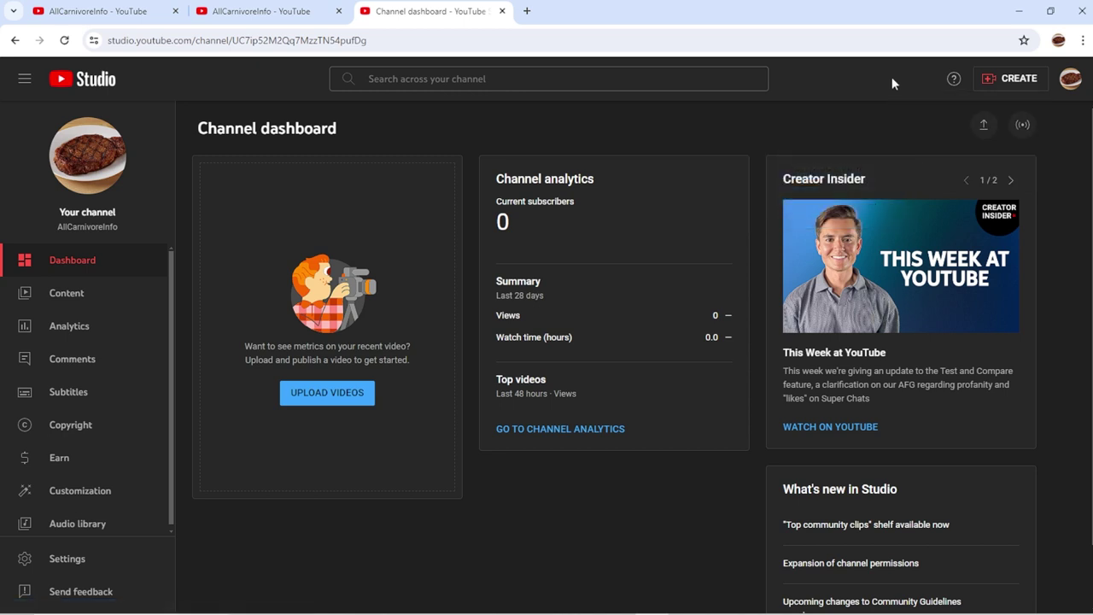
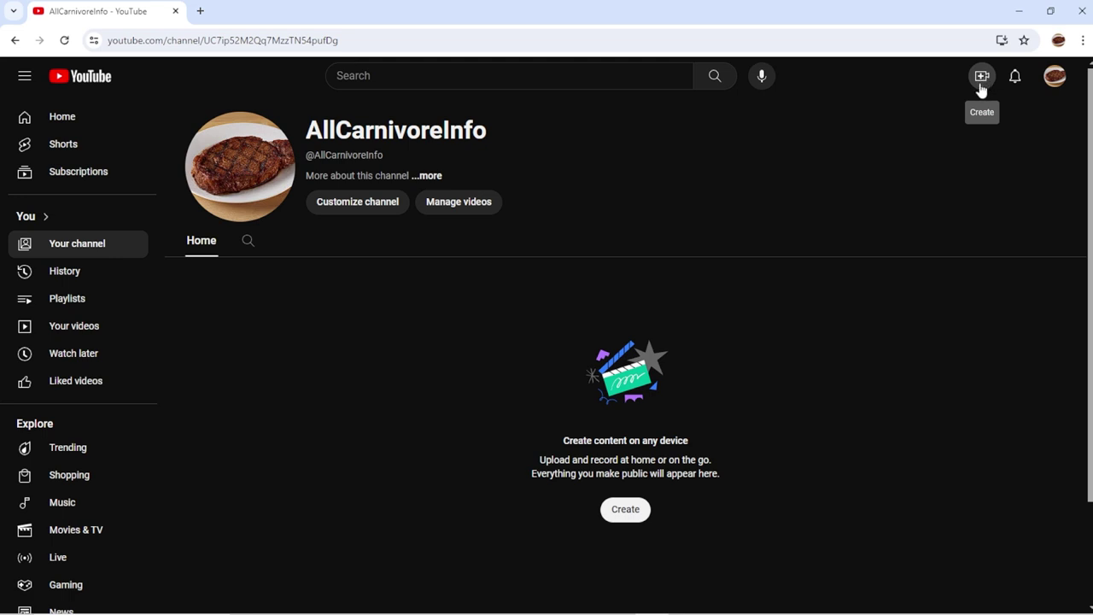
# - Upload the video file Welcome to AllcarnivoreInfo Raw.mp4 to the channel
pyautogui.click(981, 79)
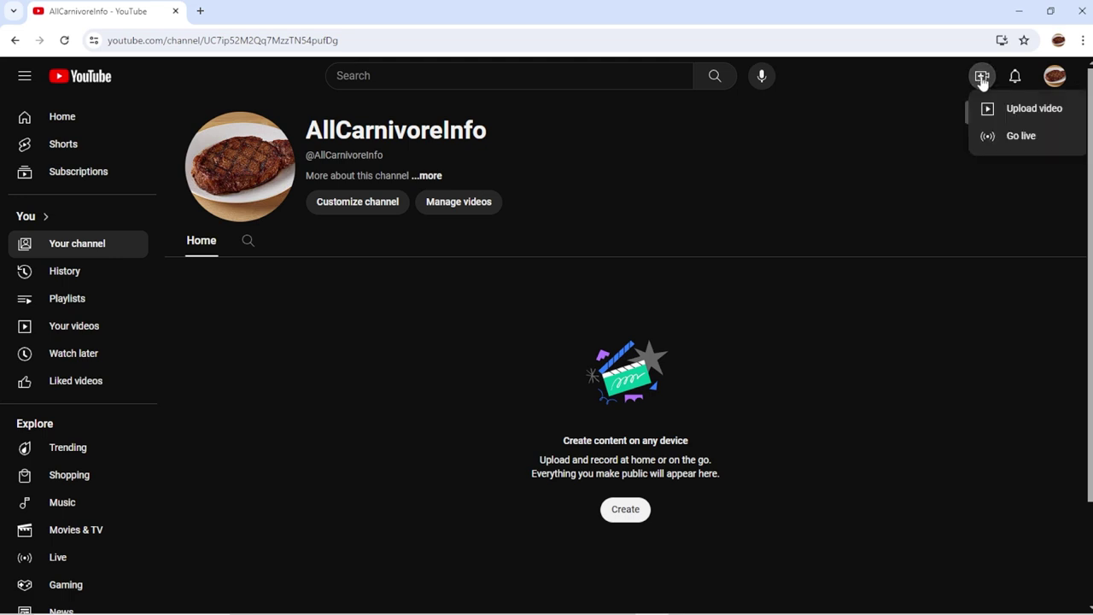
pyautogui.click(1010, 115)
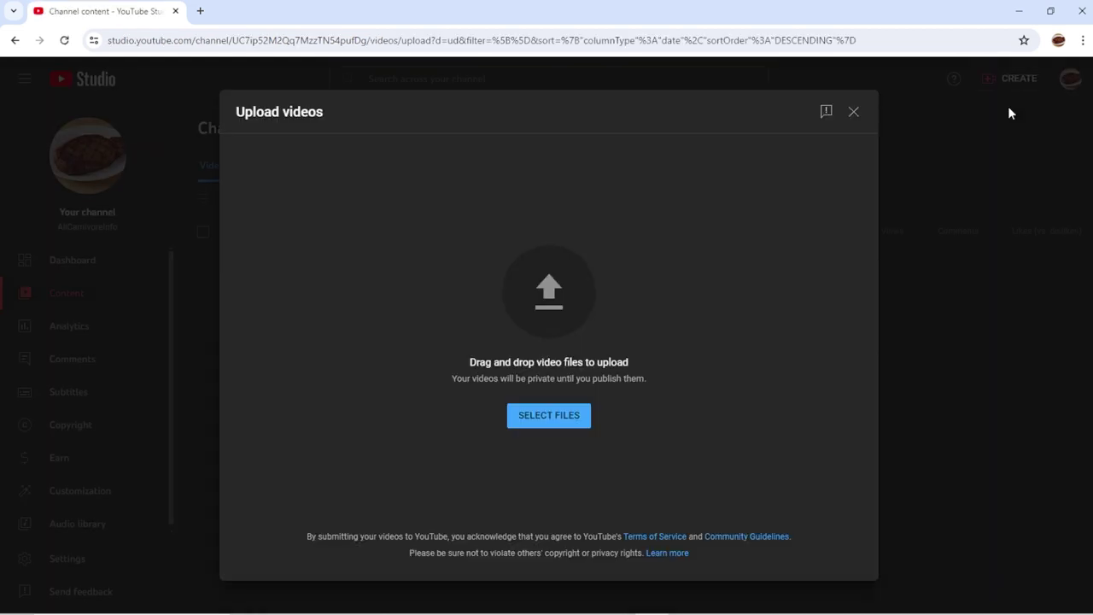
pyautogui.click(545, 426)
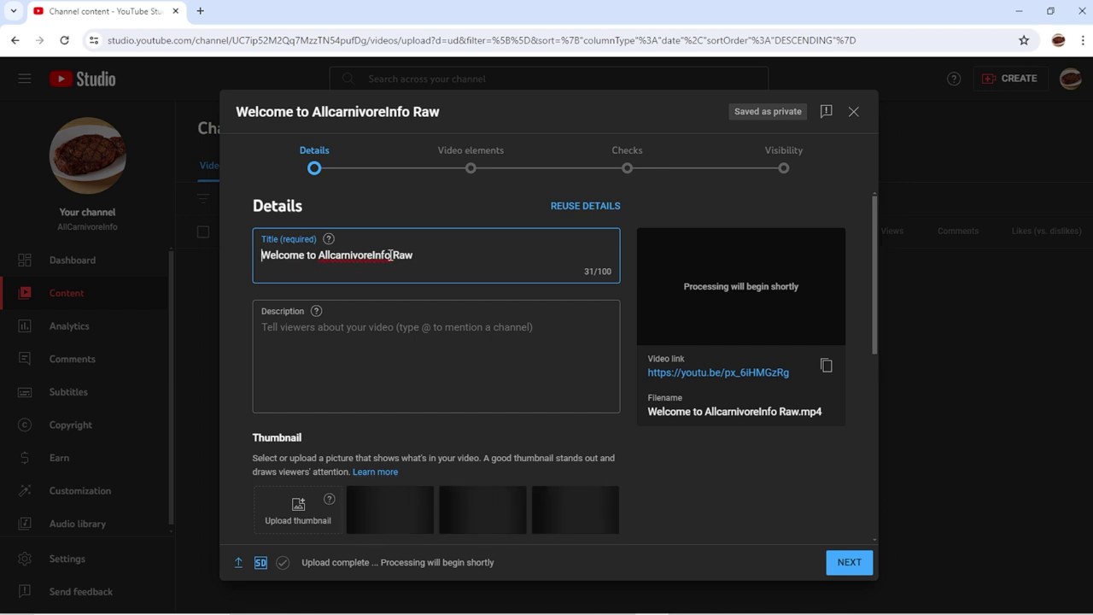
# - Shorten the video title to "Welcome to AllcarnivoreInfo" and enter "Welcome" as its description
pyautogui.moveTo(390, 255); pyautogui.dragTo(451, 252)
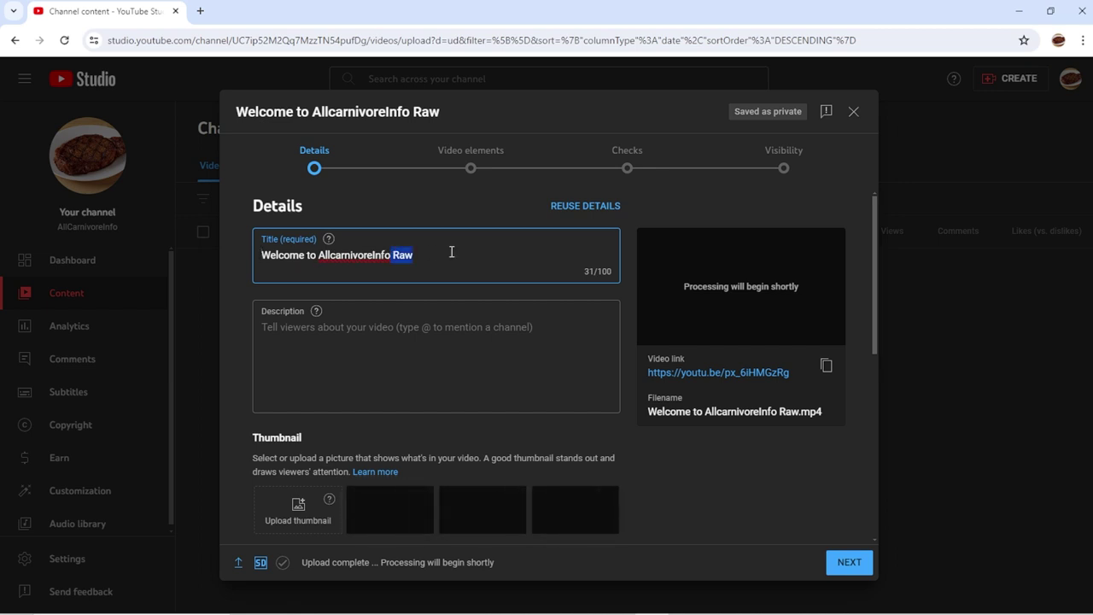
pyautogui.press('BackSpace')
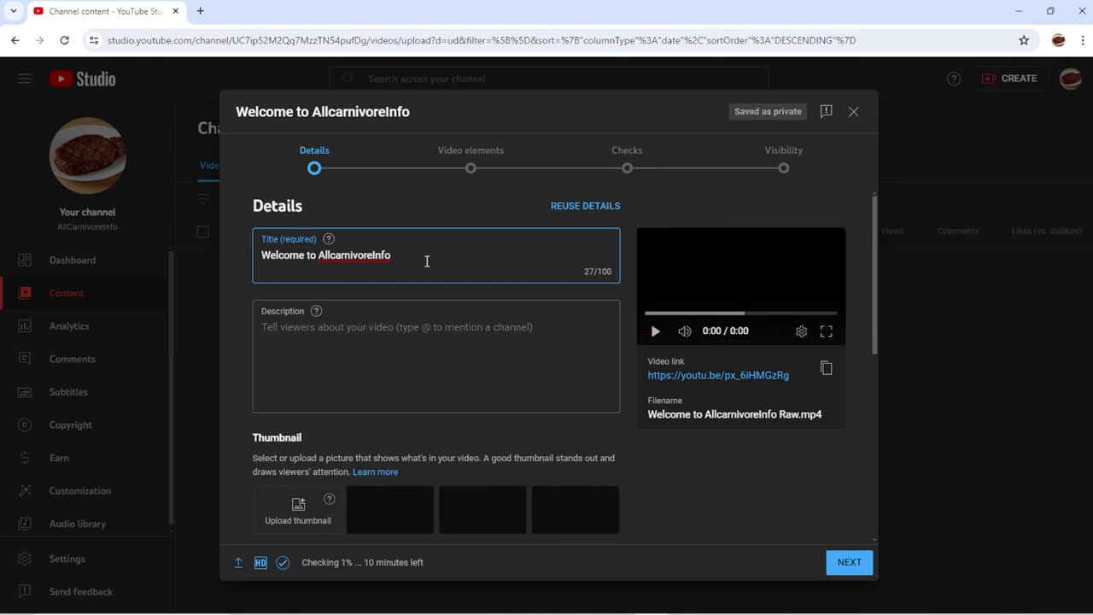
pyautogui.click(330, 324)
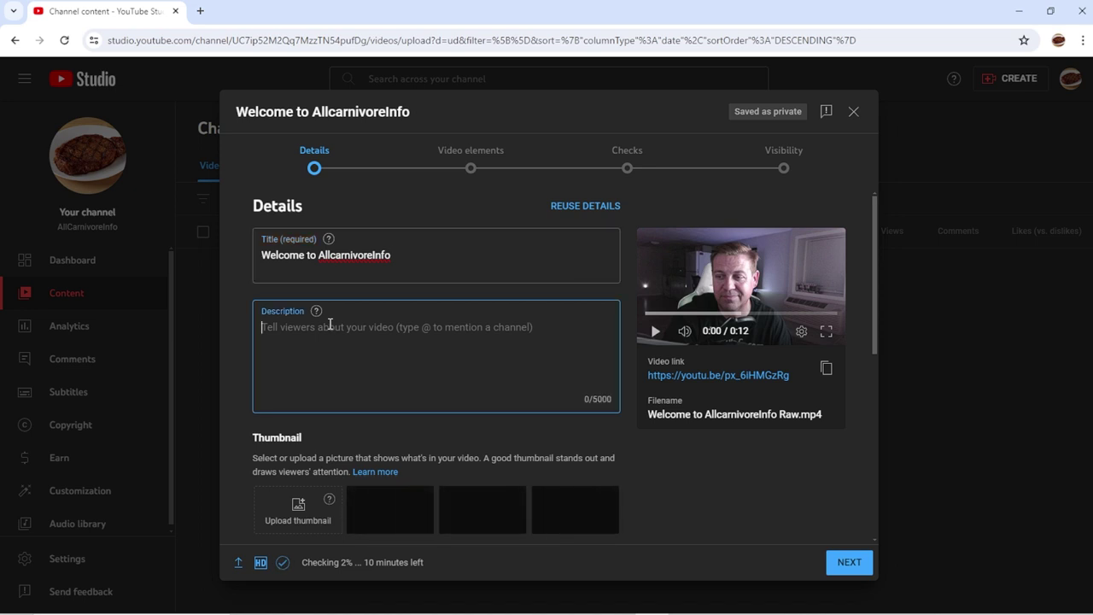
pyautogui.write('Welcome')
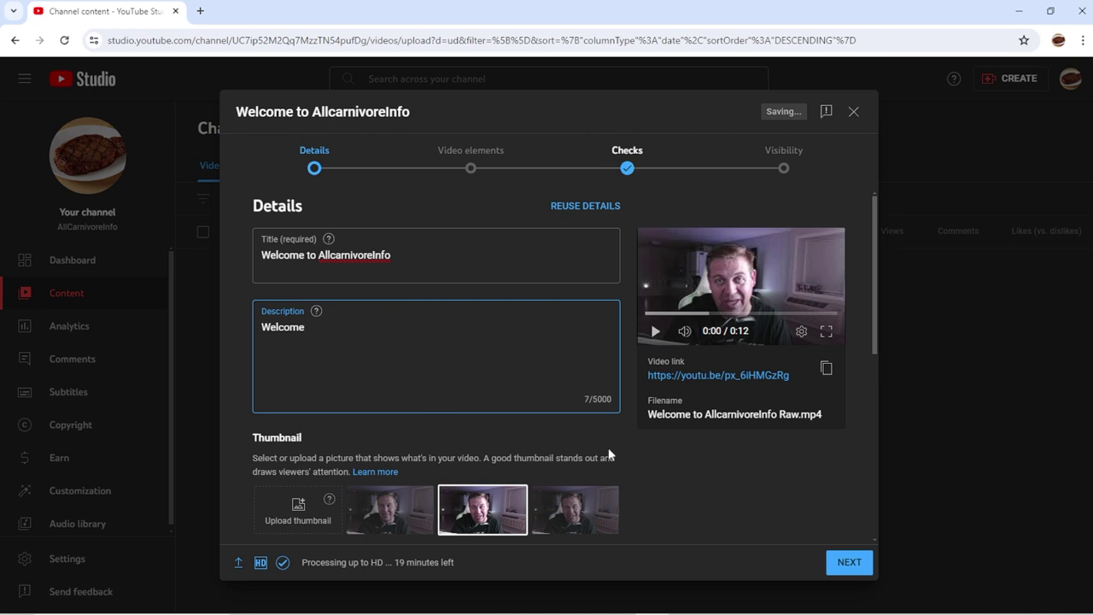
pyautogui.scroll(-2, 608, 451)
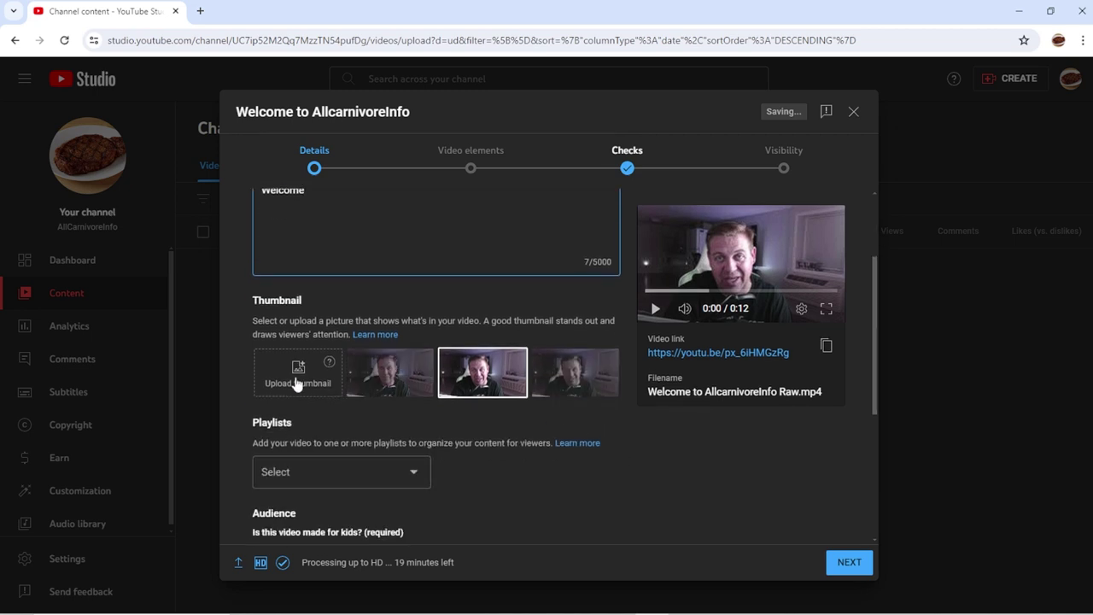
# - Try the auto-generated thumbnails and choose the first one for the video
pyautogui.click(391, 388)
pyautogui.click(460, 374)
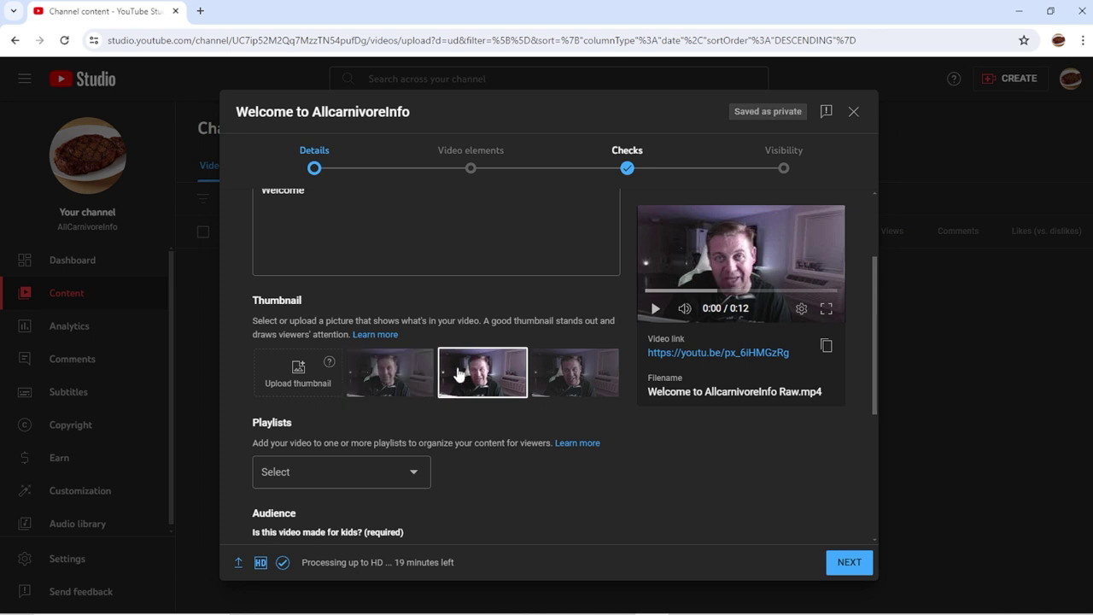
pyautogui.click(561, 373)
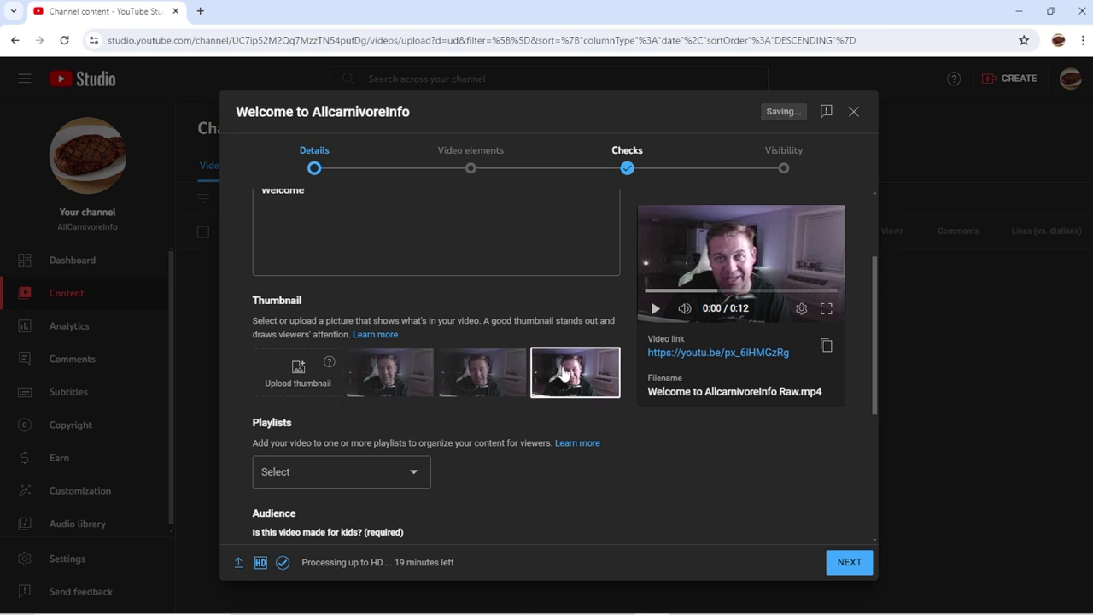
pyautogui.click(402, 384)
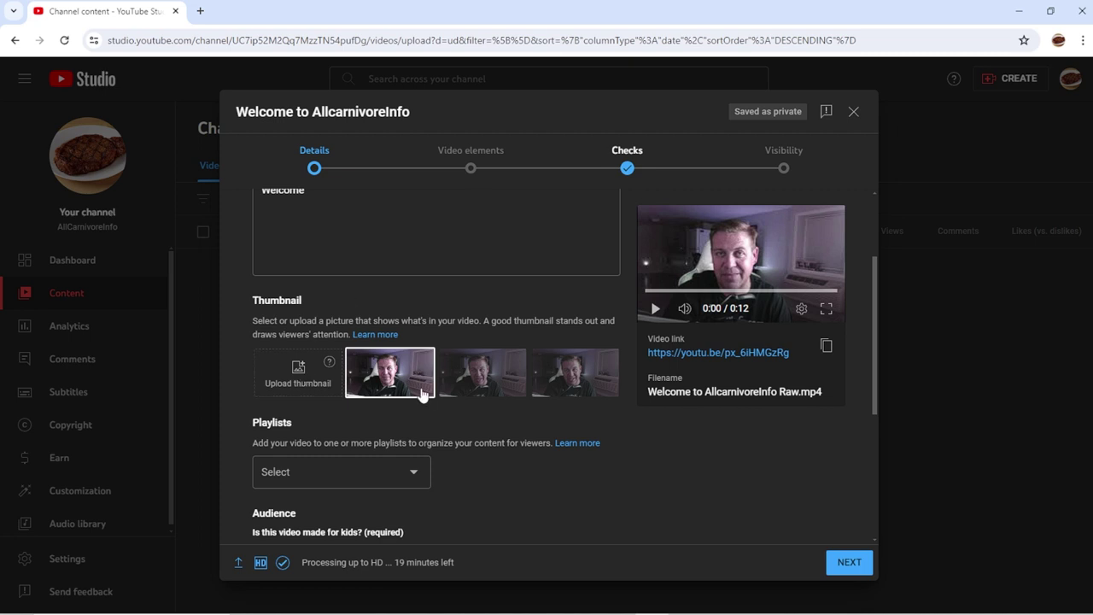
# - Set the video's audience to "No, it's not made for kids"
pyautogui.scroll(-3, 344, 390)
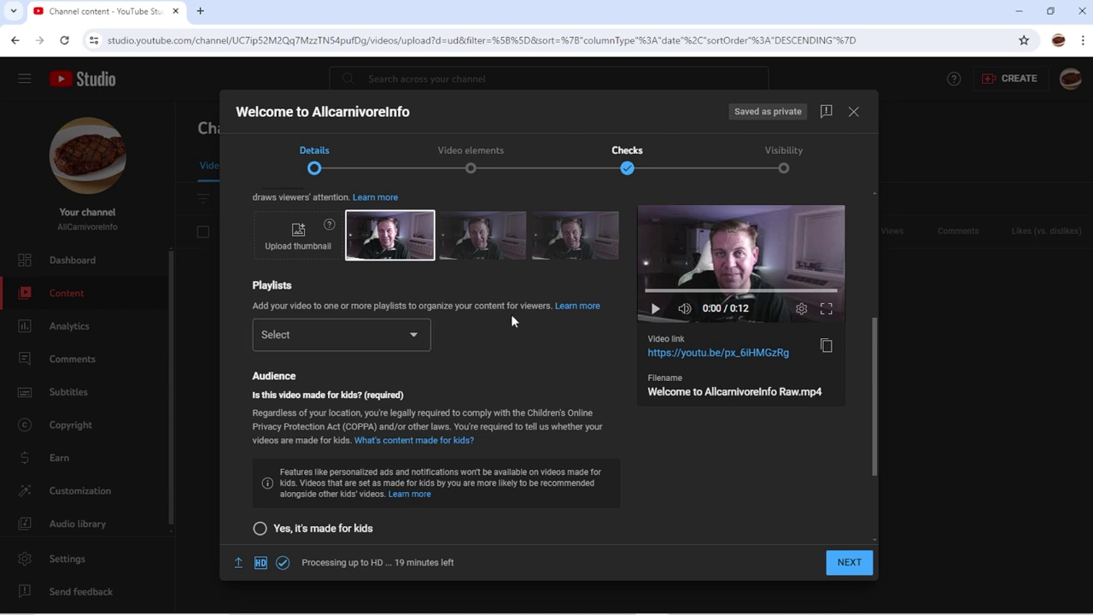
pyautogui.scroll(-2, 510, 316)
pyautogui.scroll(-2, 511, 329)
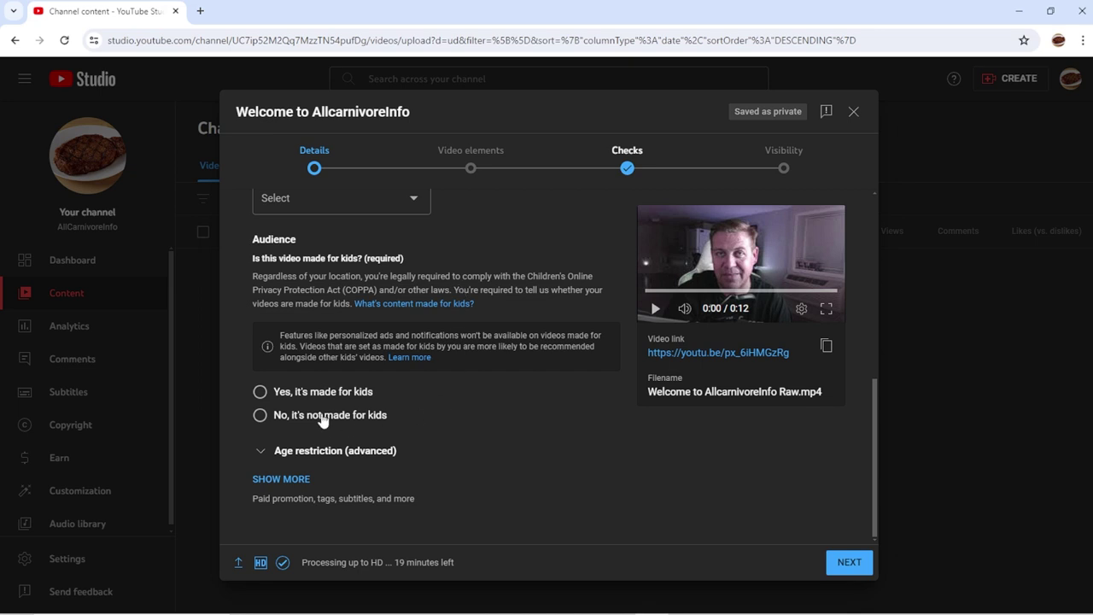
pyautogui.click(261, 417)
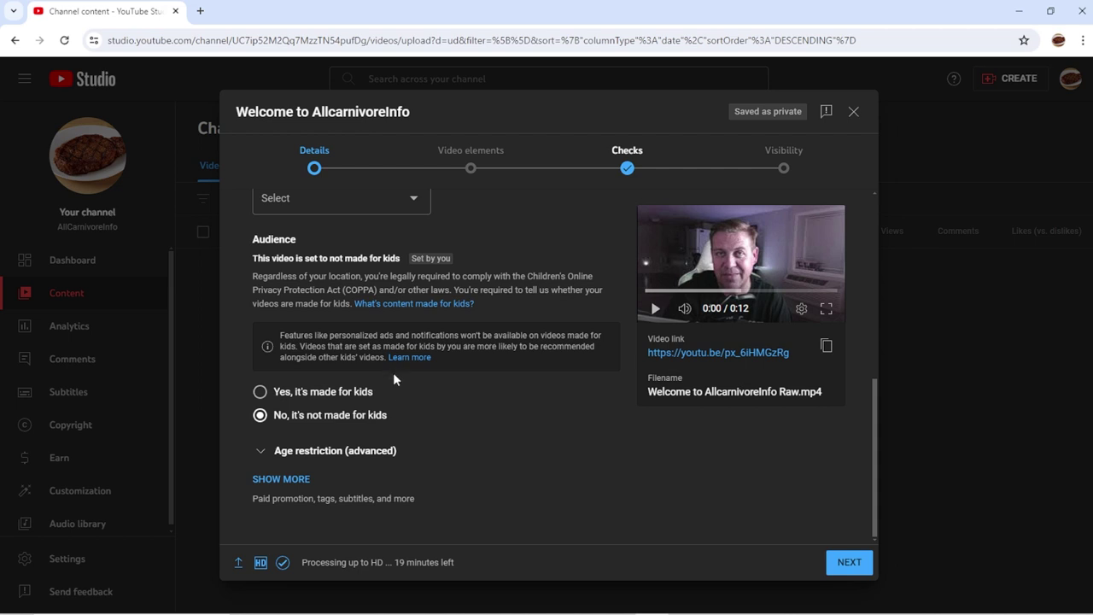
# - Expand the additional video details and answer "No" to the altered content question
pyautogui.click(282, 478)
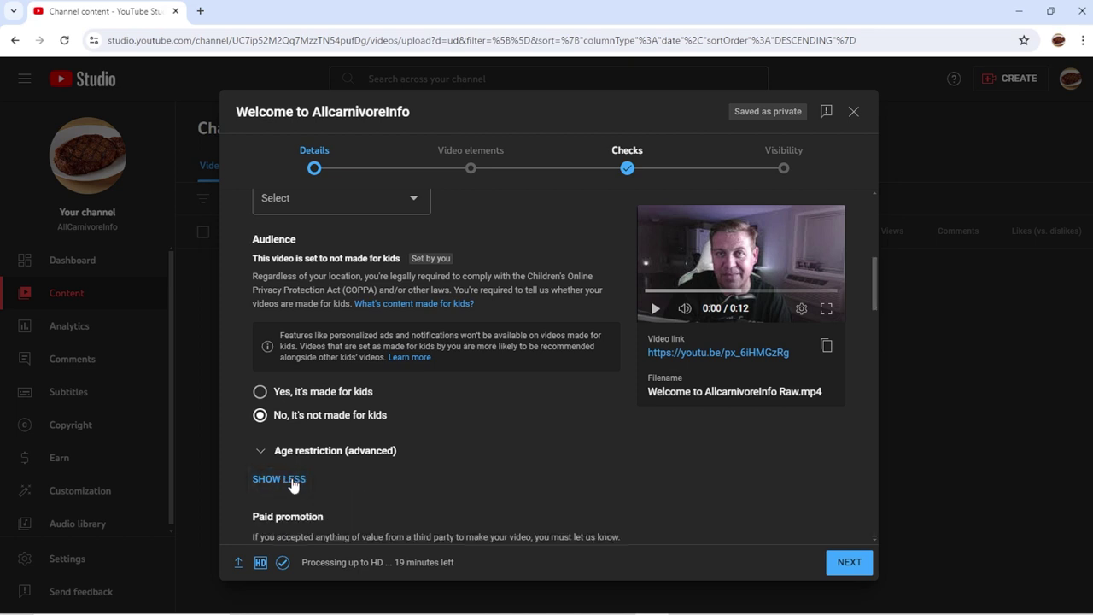
pyautogui.scroll(-3, 383, 466)
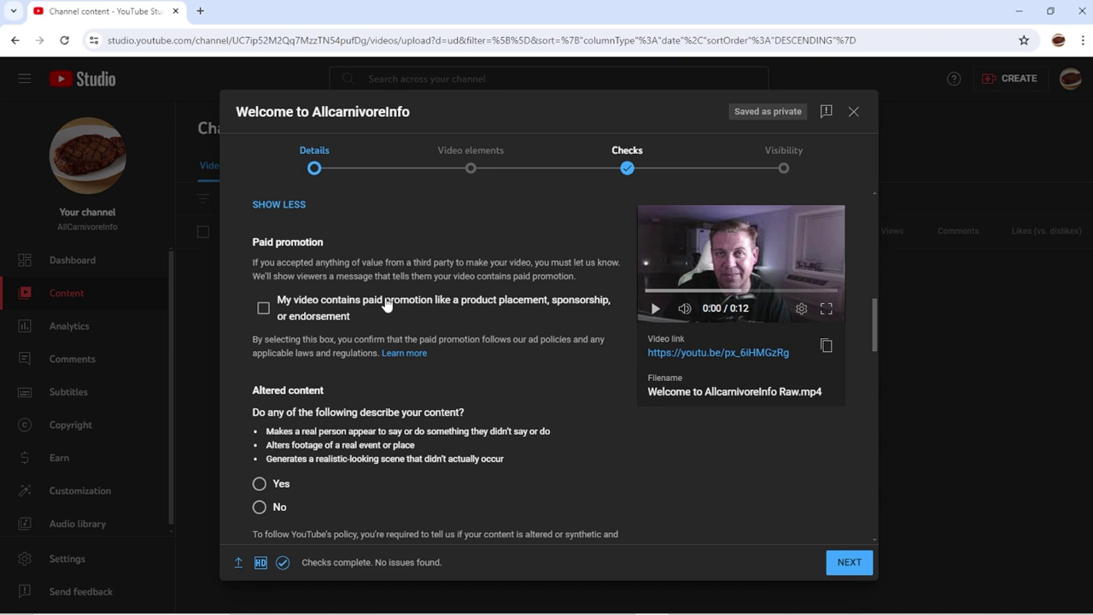
pyautogui.scroll(-2, 396, 307)
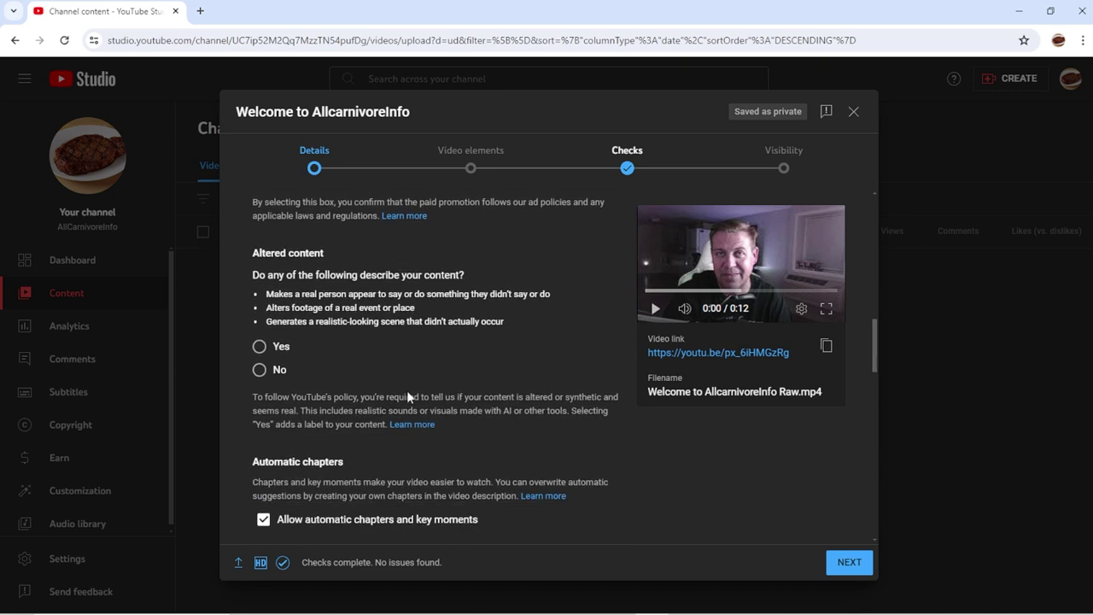
pyautogui.click(282, 370)
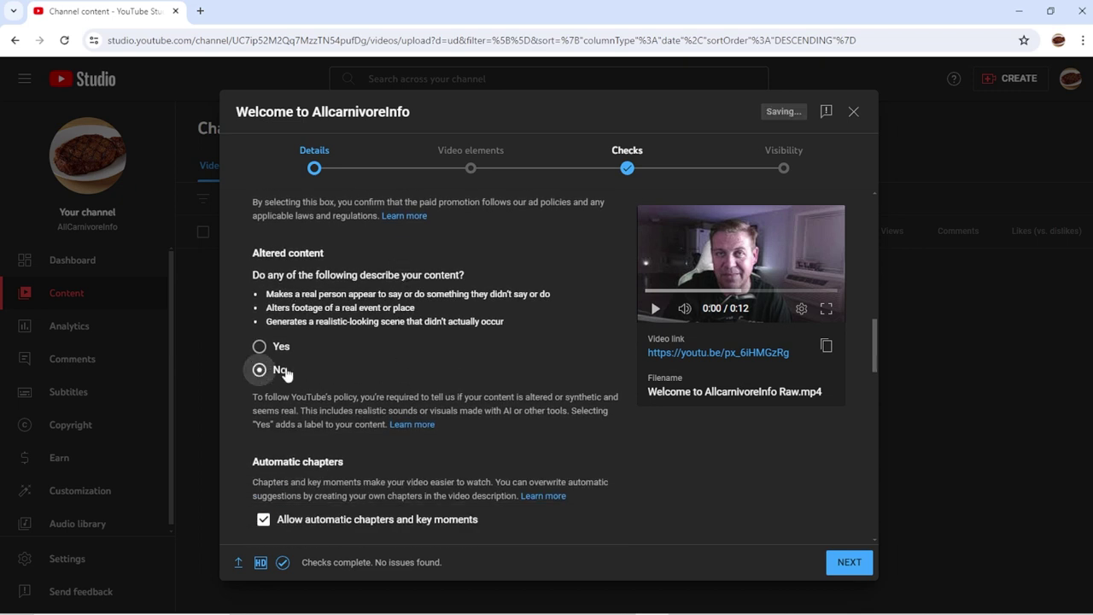
# - Disallow automatic places and automatic concepts for the video
pyautogui.scroll(-3, 418, 342)
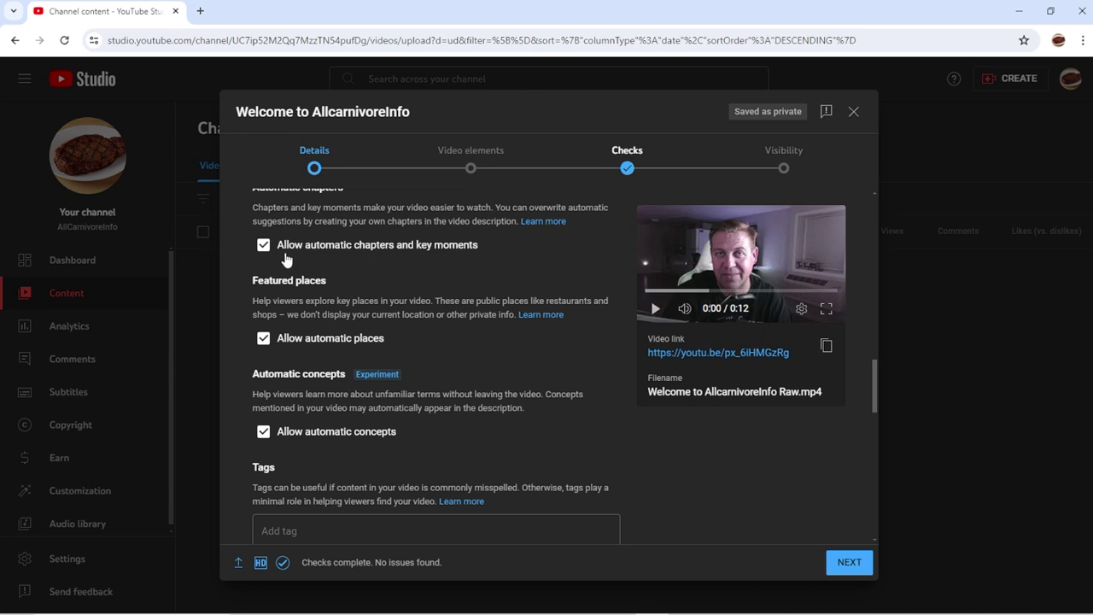
pyautogui.click(264, 341)
pyautogui.click(264, 432)
# - Search Google for "rapidtags" in a new browser tab and open the Rapidtags YouTube Tag Generator
pyautogui.scroll(-2, 389, 397)
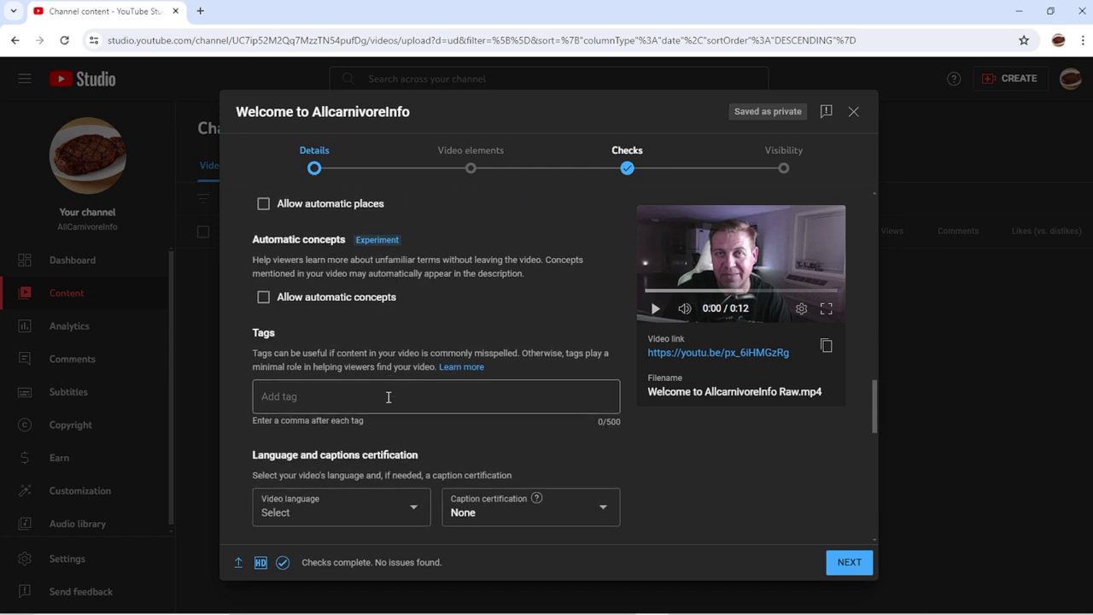
pyautogui.scroll(-1, 389, 397)
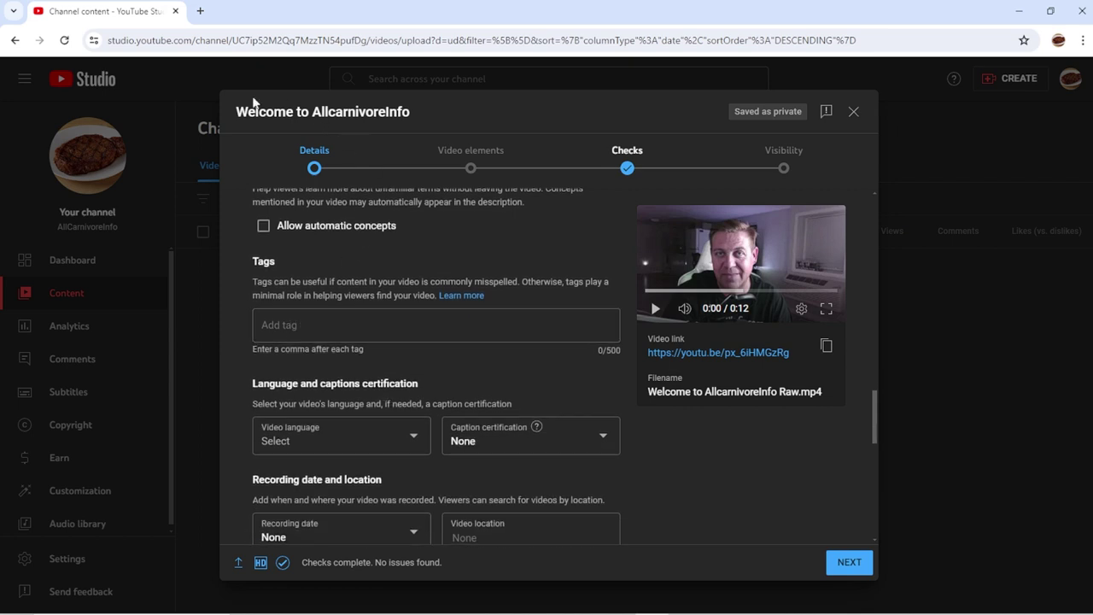
pyautogui.click(201, 12)
pyautogui.click(409, 253)
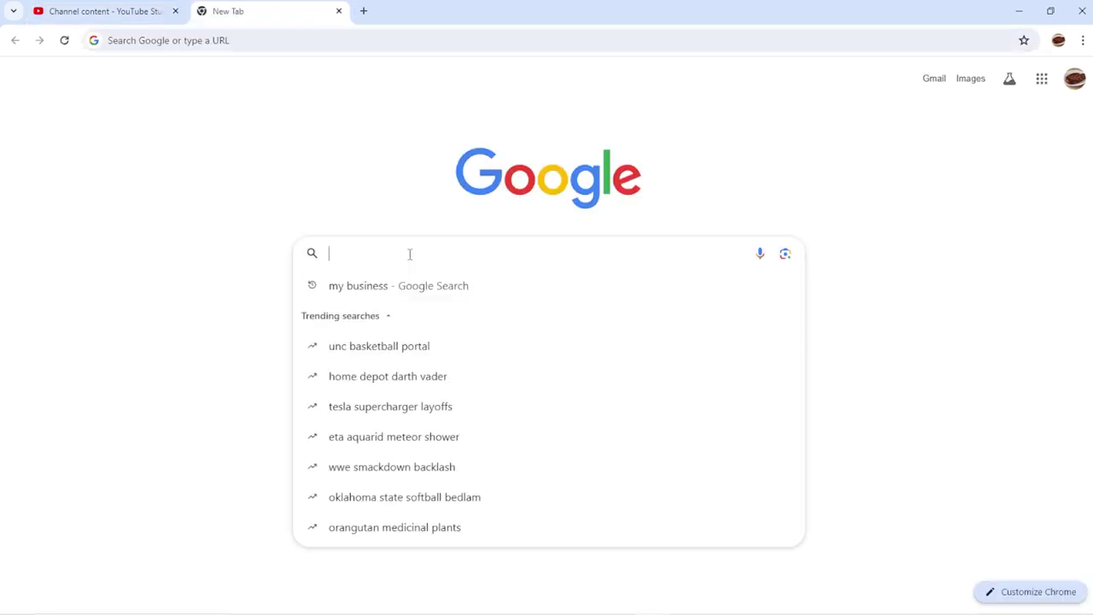
pyautogui.write('r')
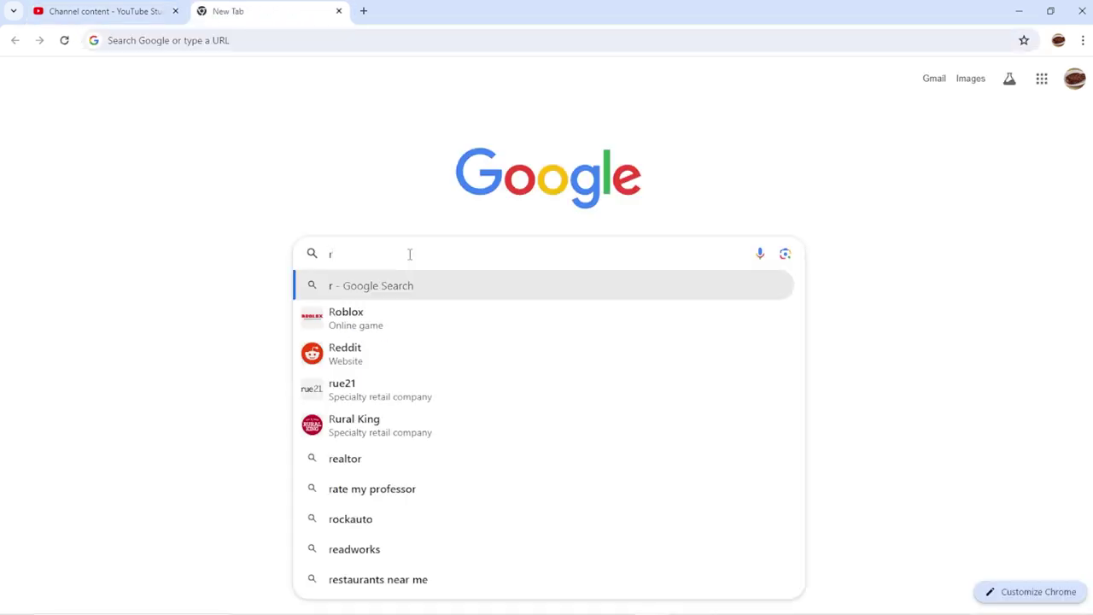
pyautogui.write('apid')
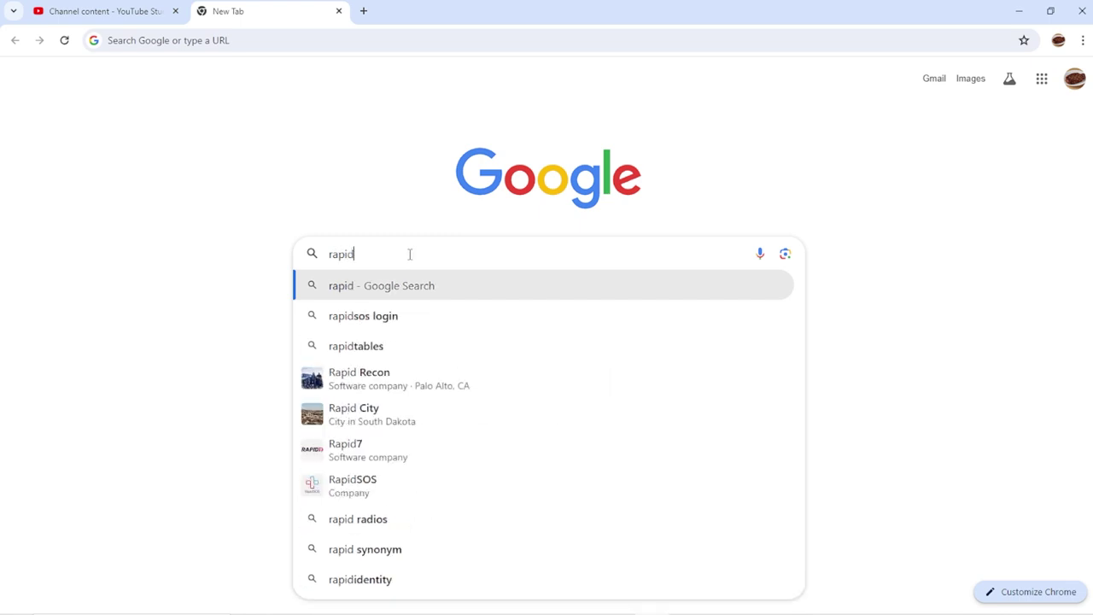
pyautogui.write('tags')
pyautogui.press('Return')
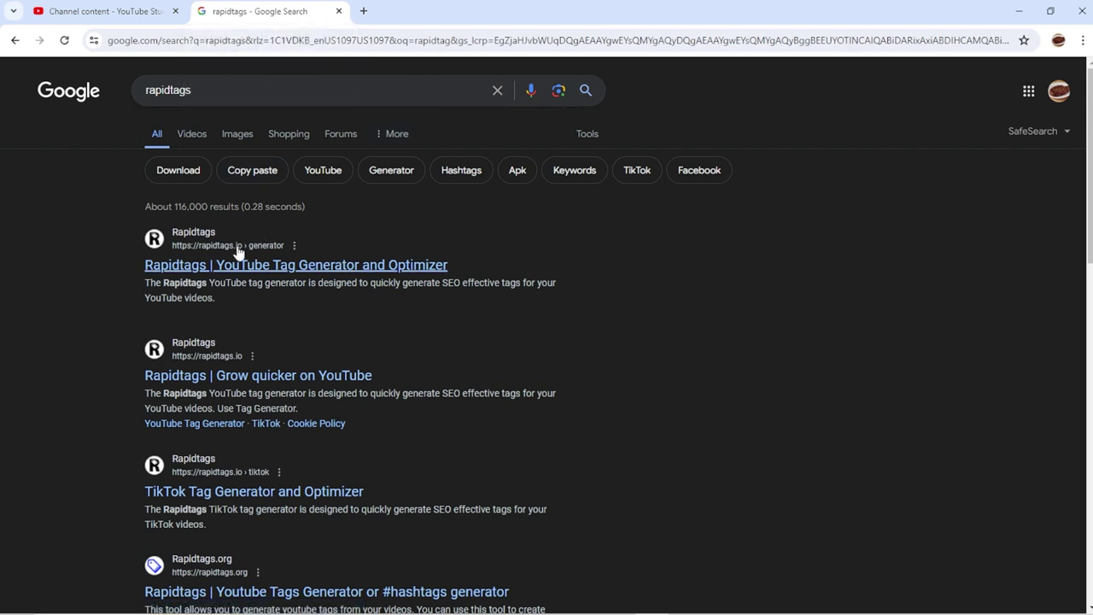
pyautogui.click(260, 265)
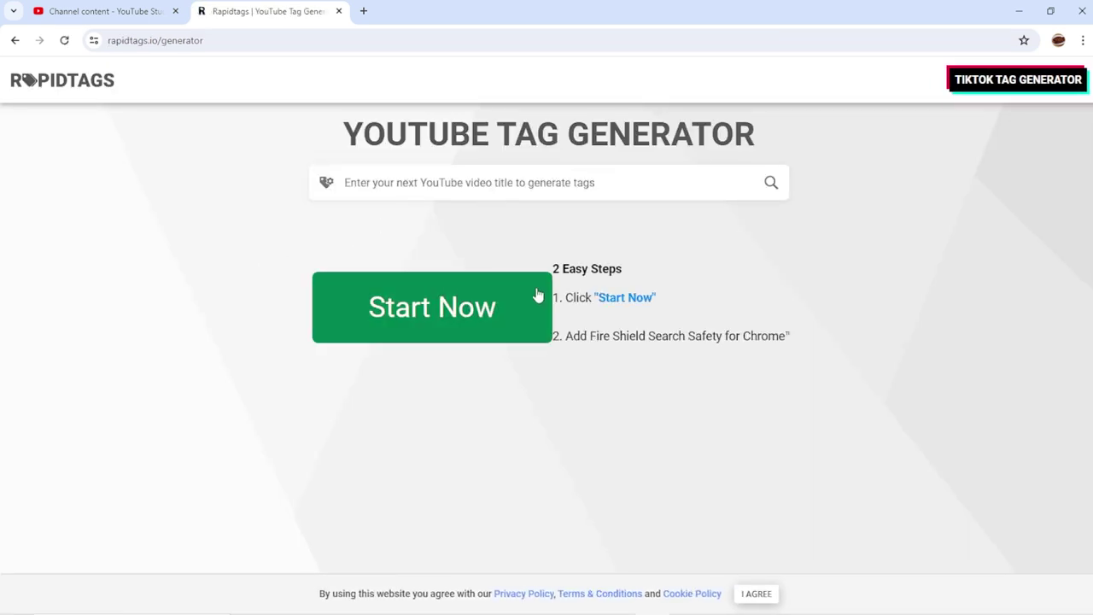
# - Return to YouTube Studio and extend the video title to "Welcome to AllcarnivoreInfo | A journey to the Carnivore lifestyle"
pyautogui.click(76, 13)
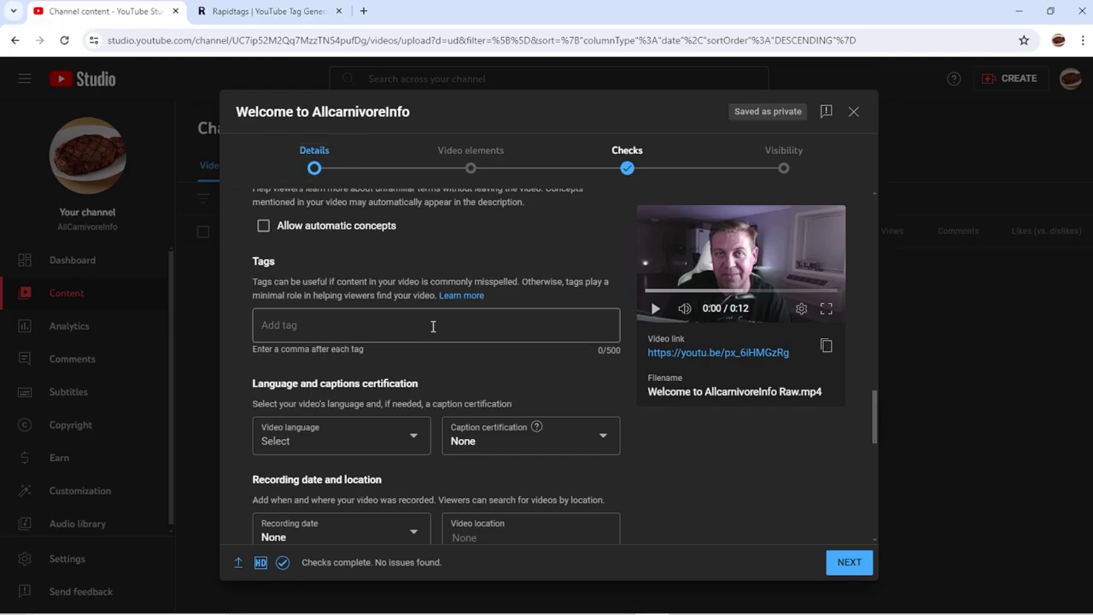
pyautogui.scroll(4, 433, 327)
pyautogui.scroll(6, 432, 326)
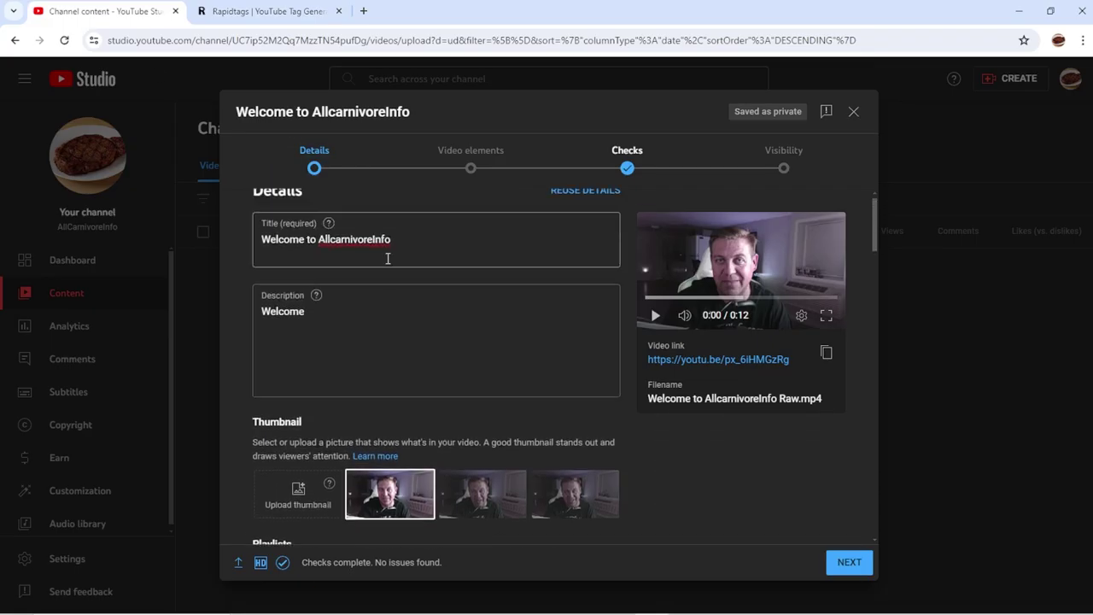
pyautogui.moveTo(391, 256); pyautogui.dragTo(267, 252)
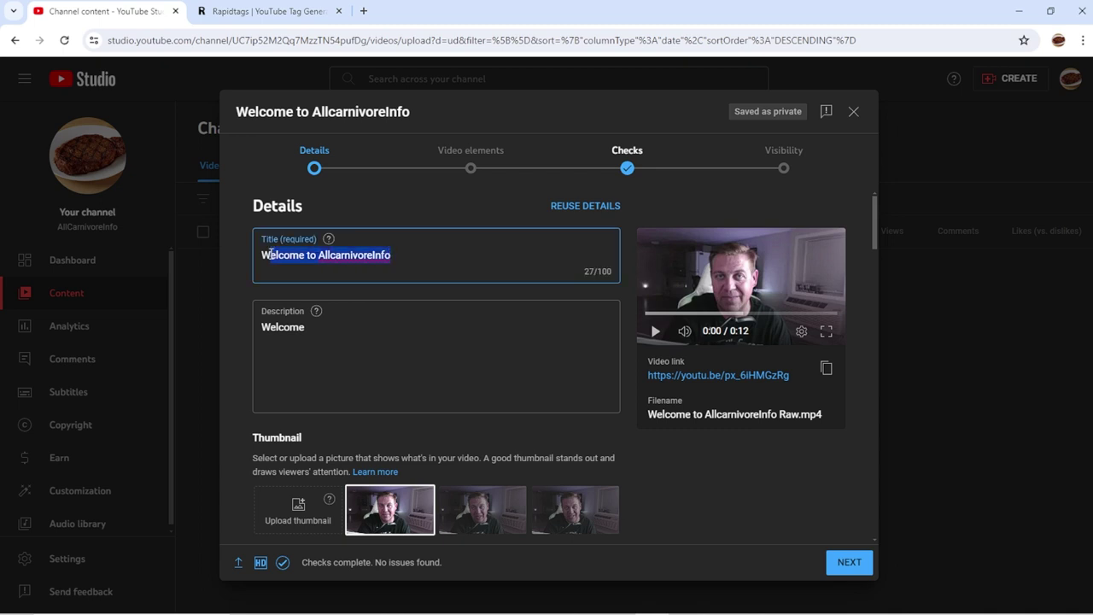
pyautogui.click(457, 258)
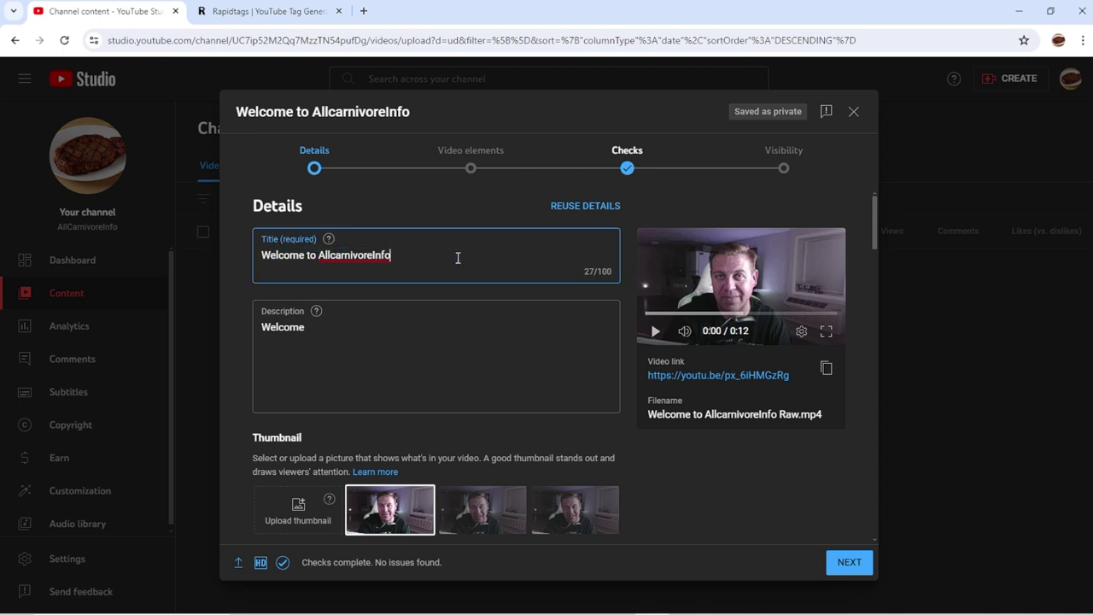
pyautogui.write('a')
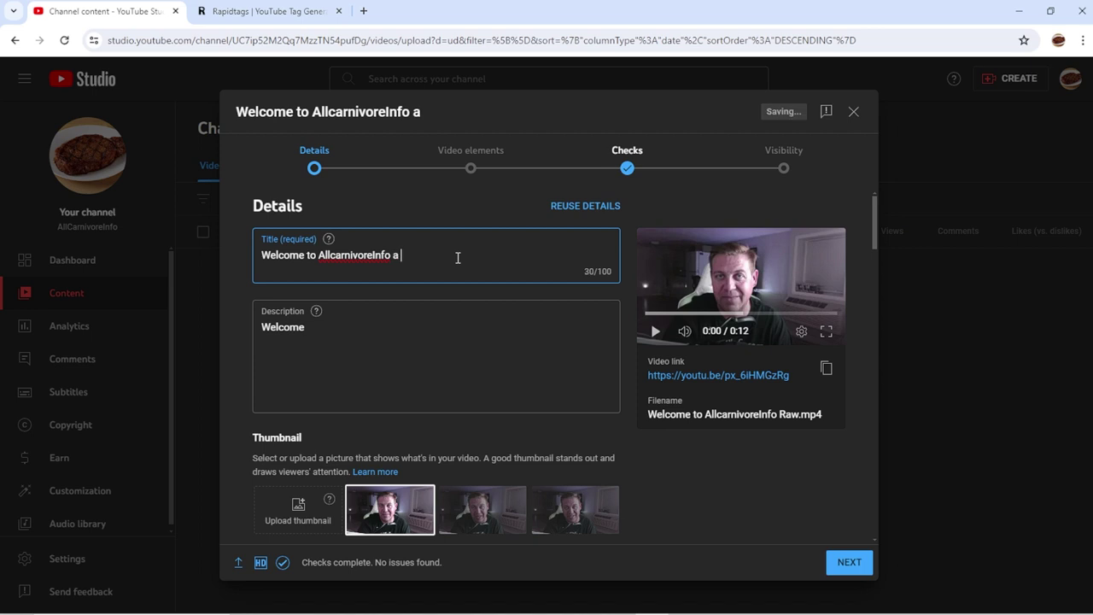
pyautogui.press('BackSpace')
pyautogui.press('BackSpace')
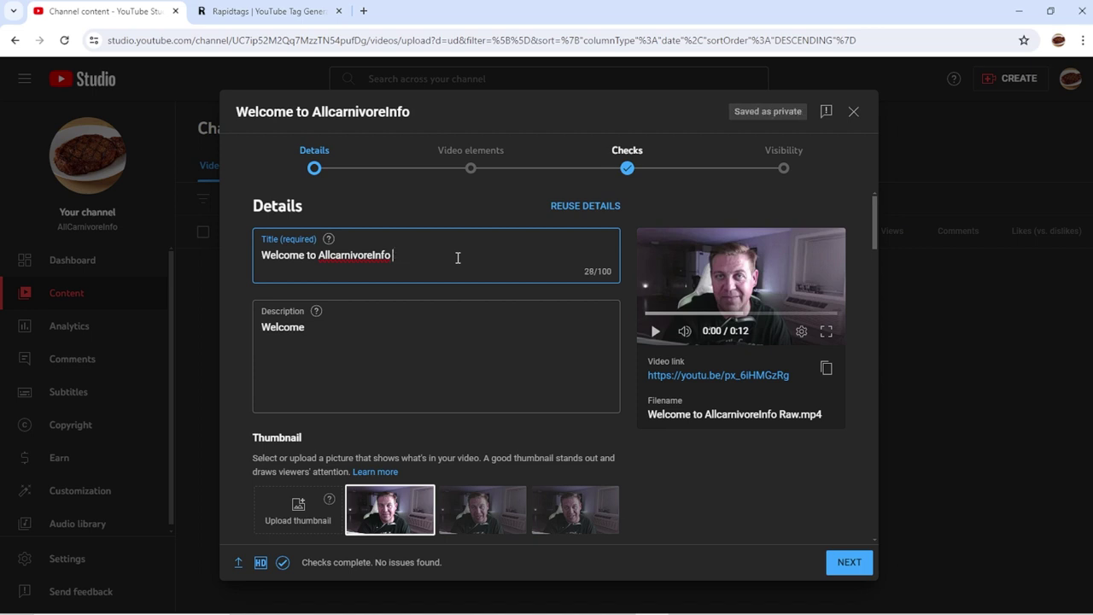
pyautogui.write('| A')
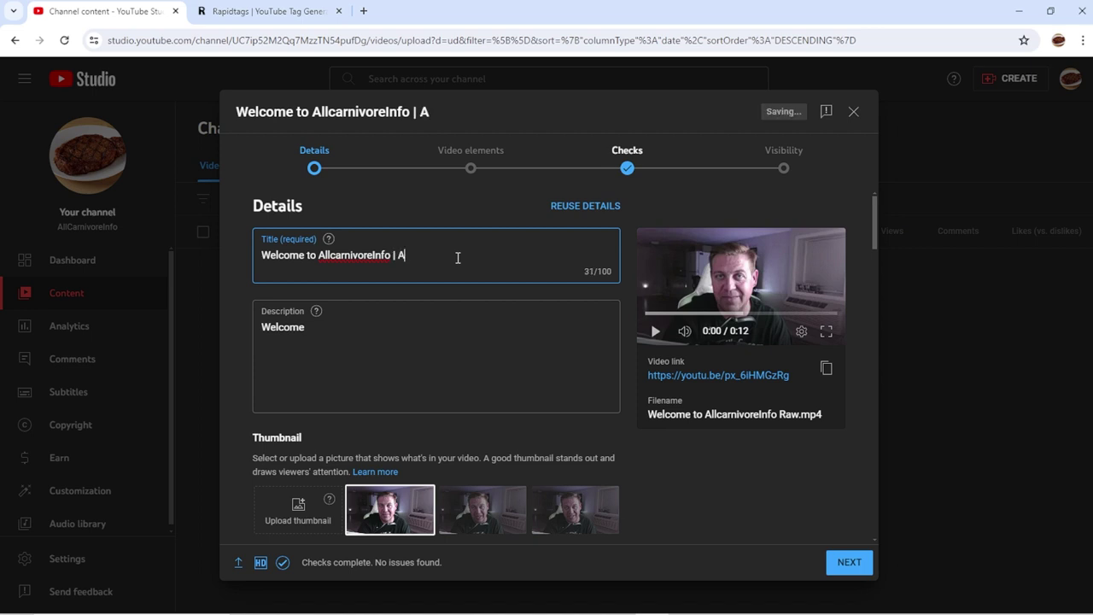
pyautogui.write(' journey')
pyautogui.write('t')
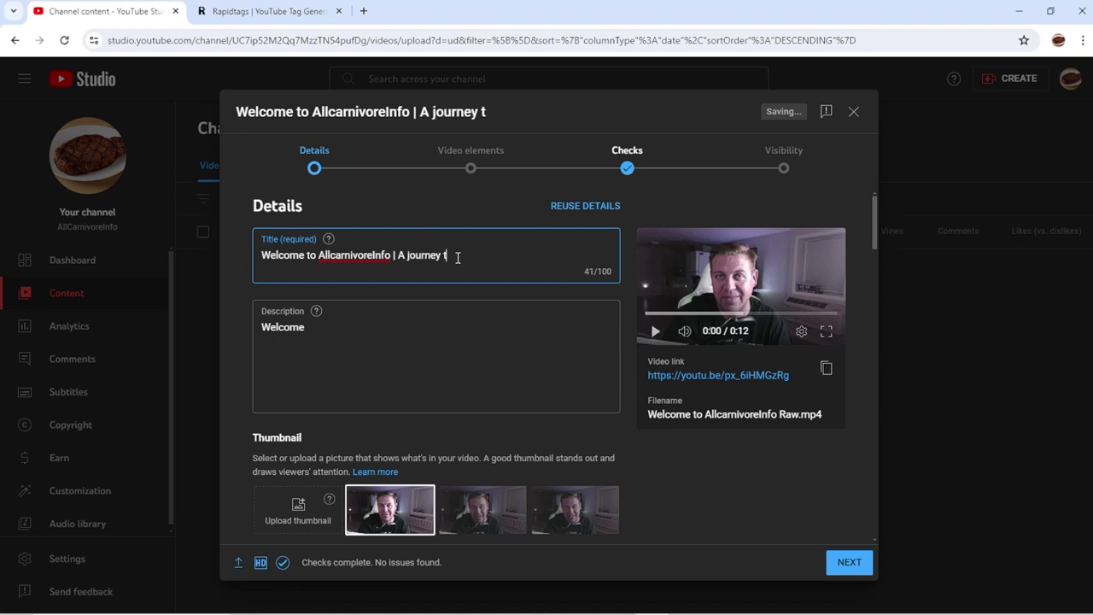
pyautogui.write('o the Car')
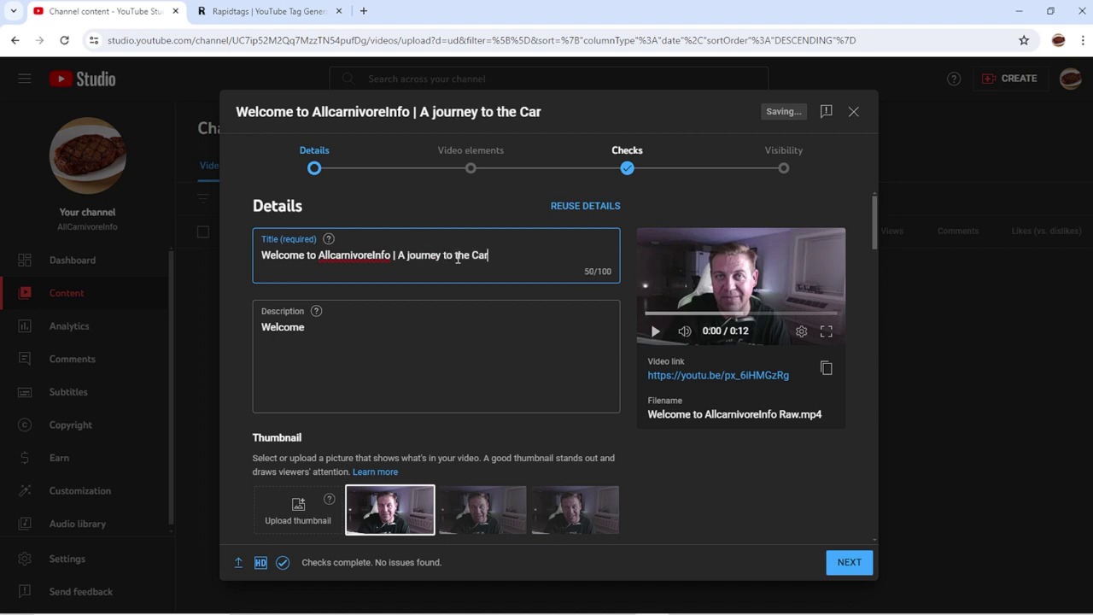
pyautogui.write('nivore li')
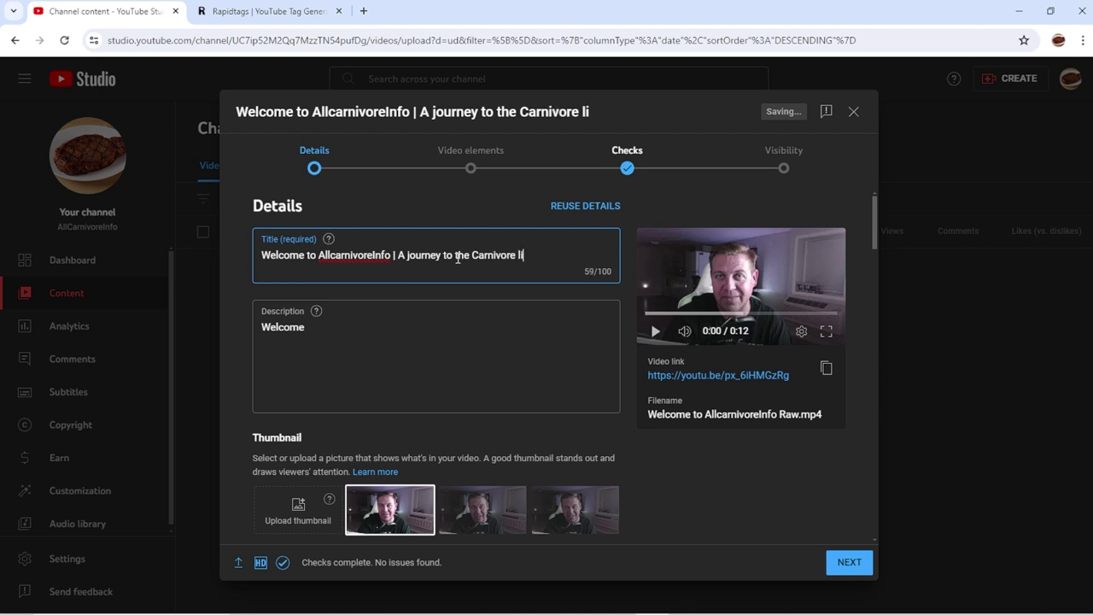
pyautogui.write('festyle')
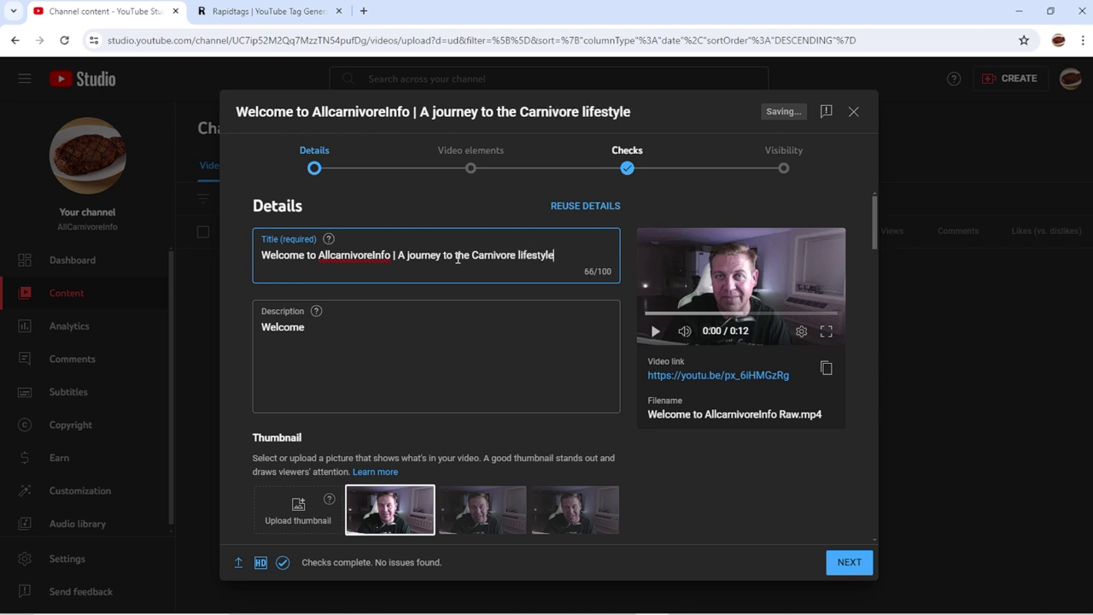
# - Copy the full video title into the Rapidtags generator and generate tags from it
pyautogui.moveTo(558, 248); pyautogui.dragTo(263, 254)
pyautogui.hotkey('ctrl', 'c')
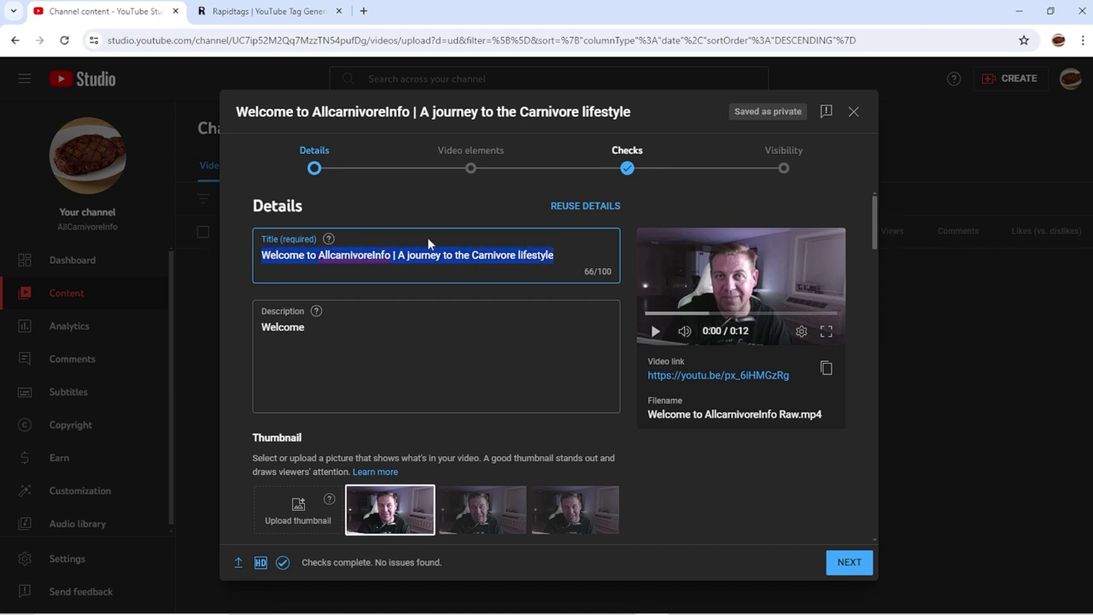
pyautogui.click(266, 11)
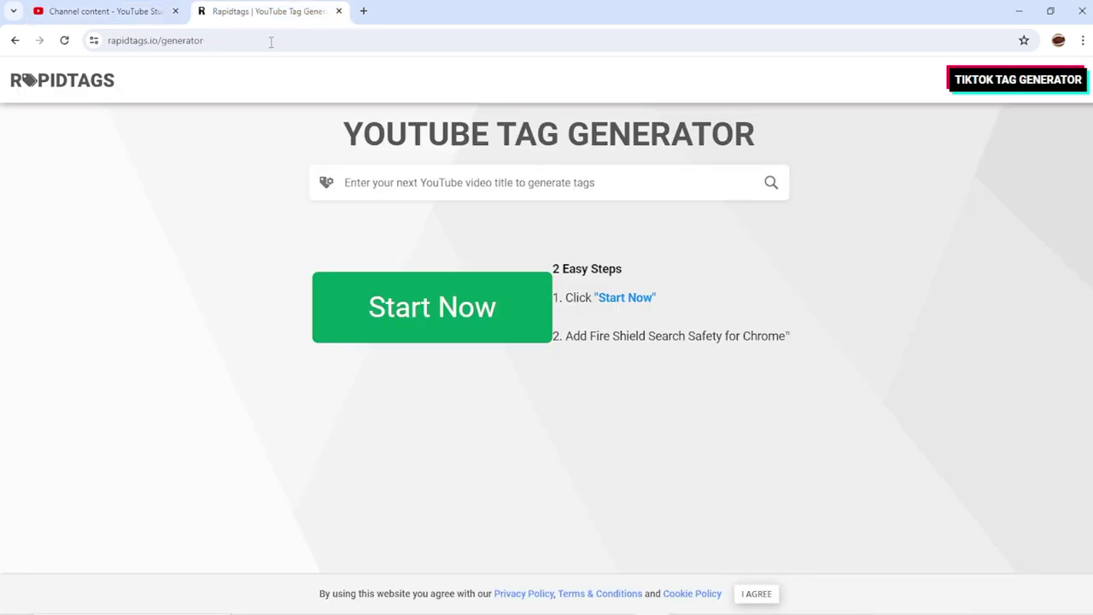
pyautogui.click(390, 188)
pyautogui.hotkey('ctrl', 'v')
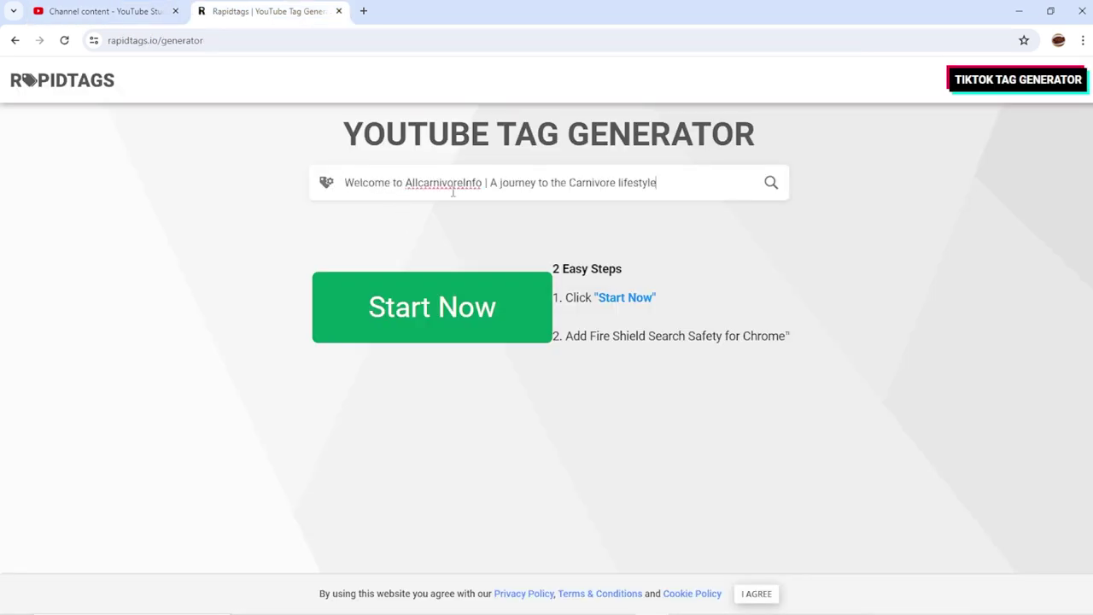
pyautogui.click(771, 185)
# - Copy all the generated tags in Rapidtags and return to the video details in YouTube Studio
pyautogui.scroll(-3, 479, 390)
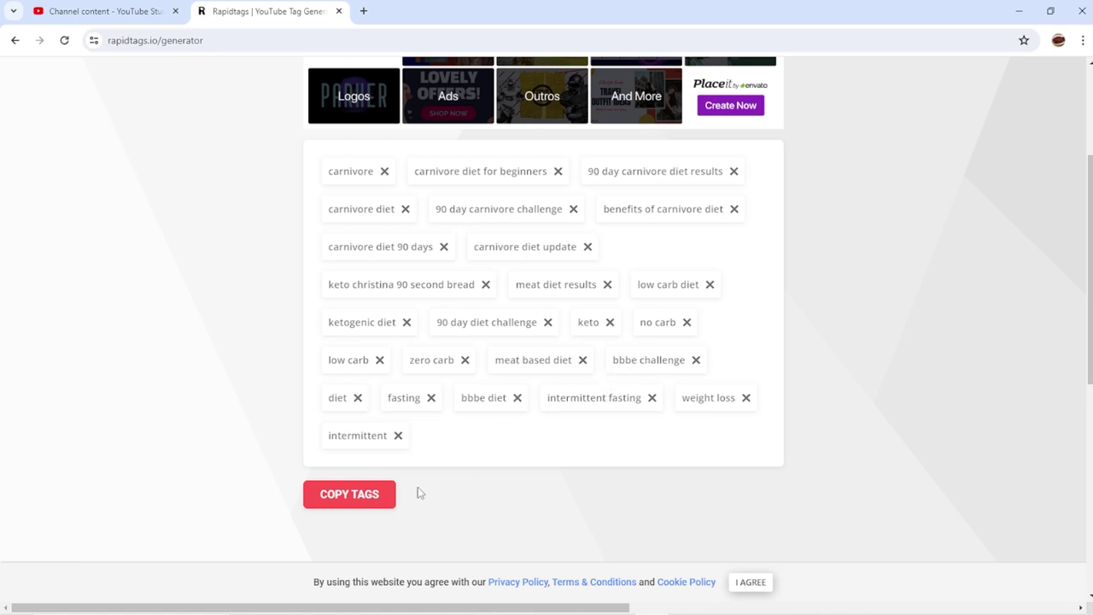
pyautogui.click(388, 499)
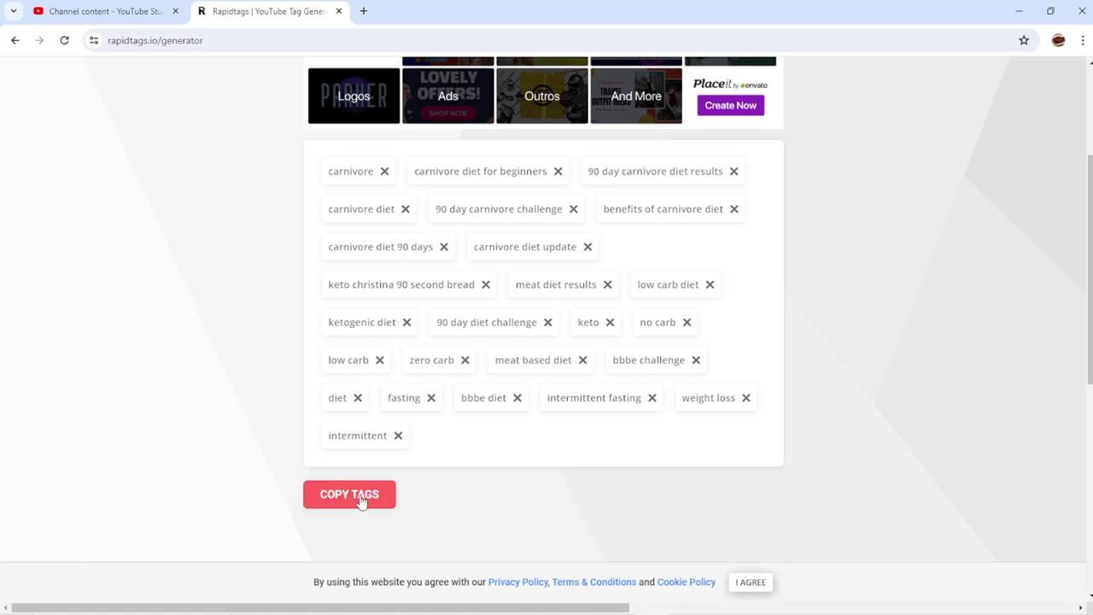
pyautogui.click(94, 12)
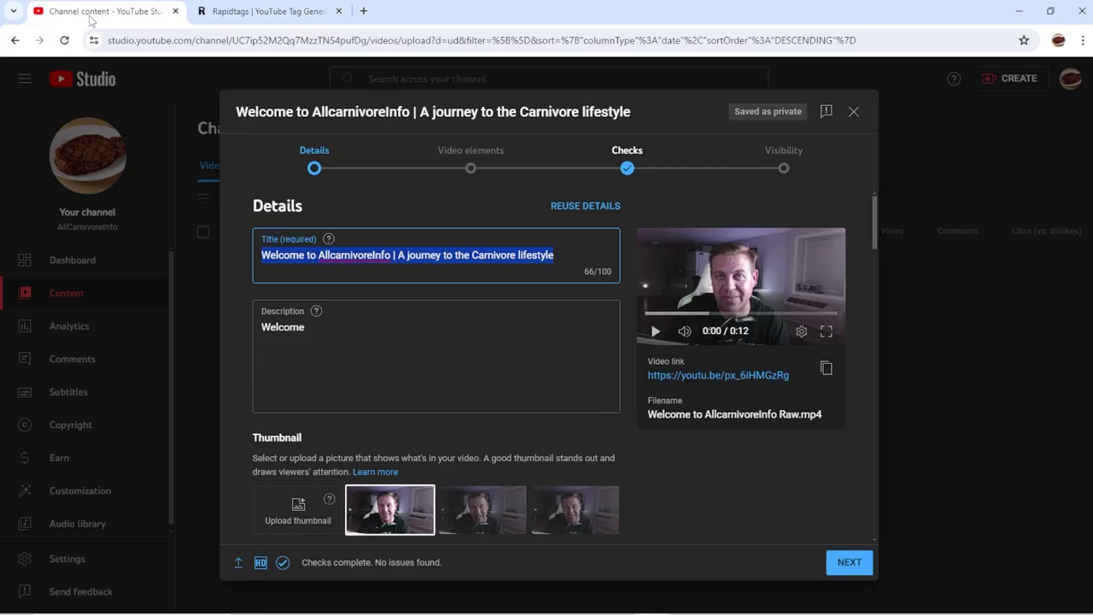
# - Paste the tags copied from Rapidtags into the video's Tags field
pyautogui.scroll(-15, 447, 346)
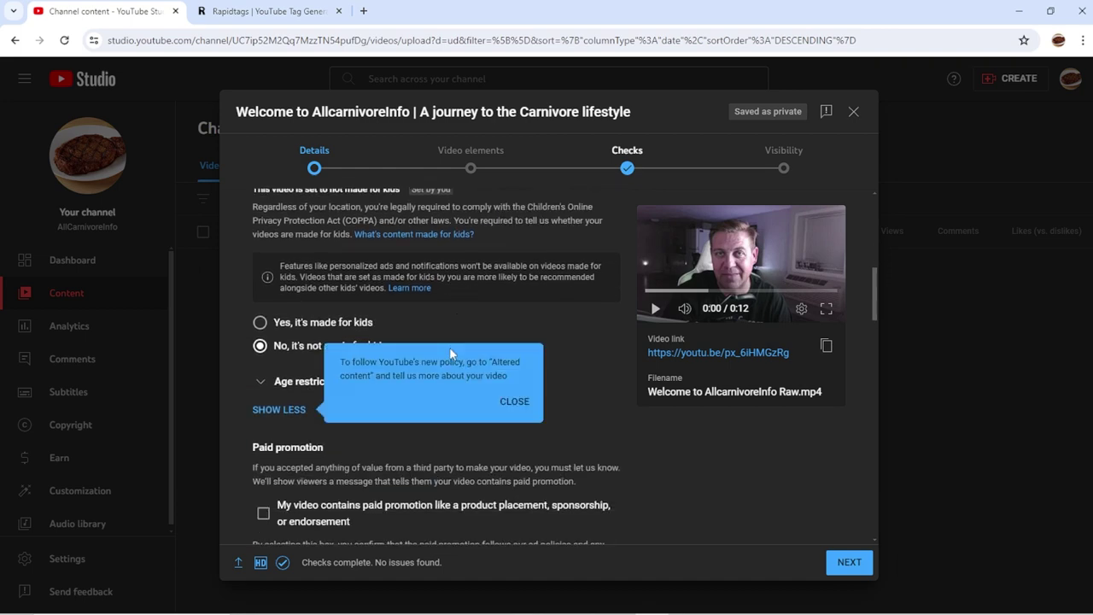
pyautogui.scroll(-5, 449, 349)
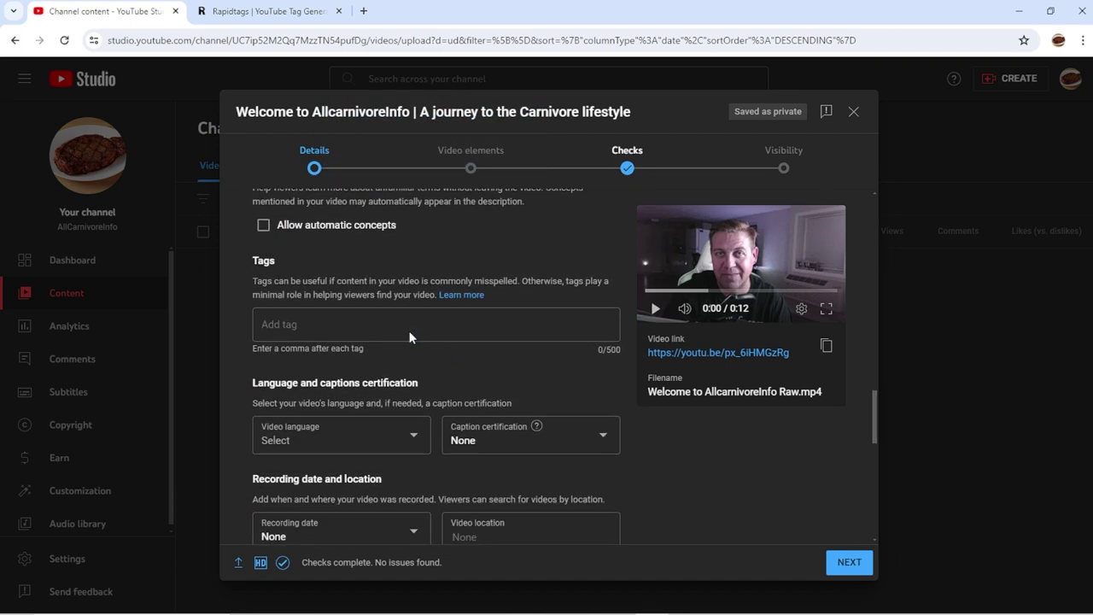
pyautogui.click(282, 324)
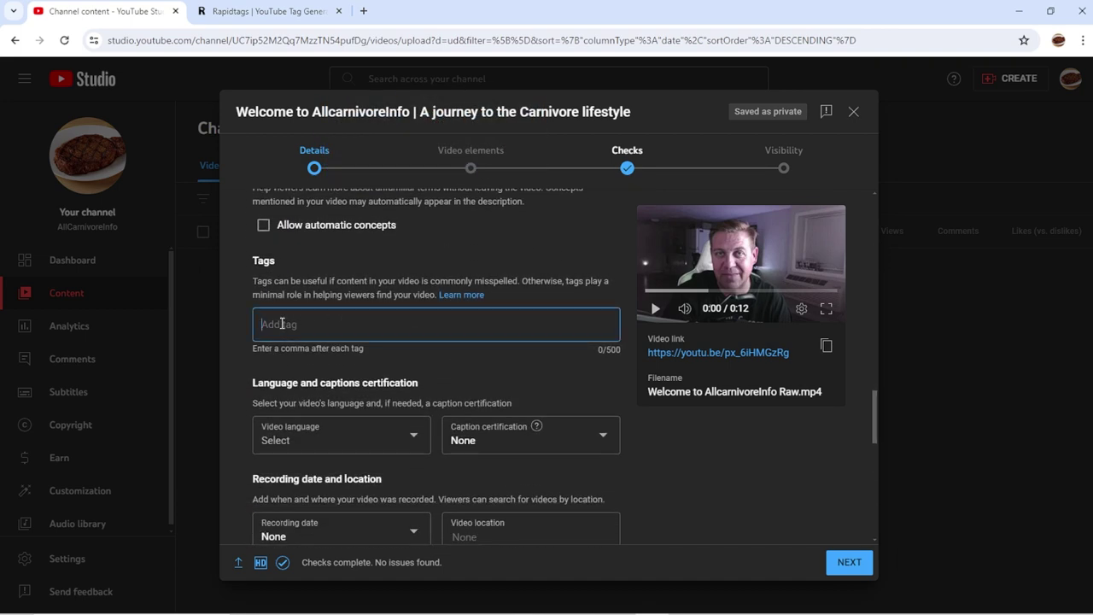
pyautogui.hotkey('ctrl', 'v')
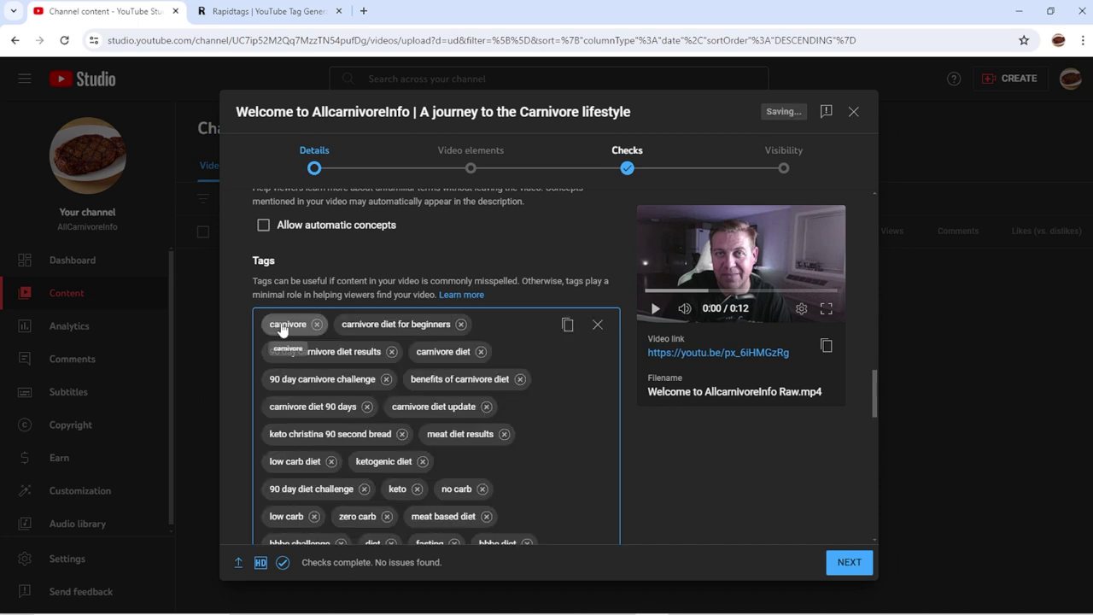
pyautogui.scroll(-2, 532, 402)
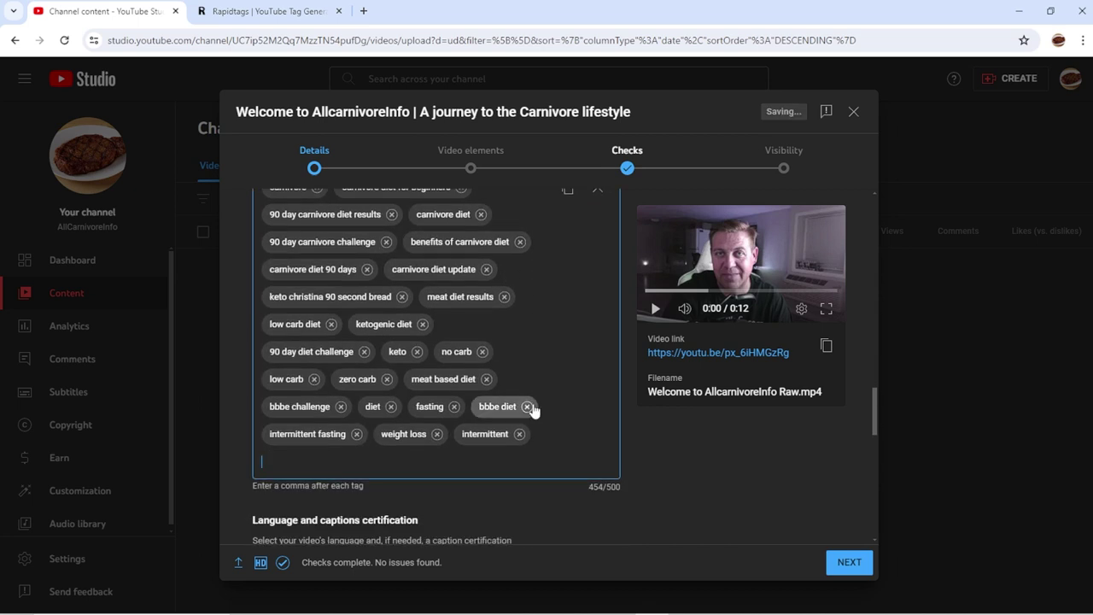
# - Set the video's license to Creative Commons - Attribution
pyautogui.scroll(-2, 539, 388)
pyautogui.scroll(-3, 539, 388)
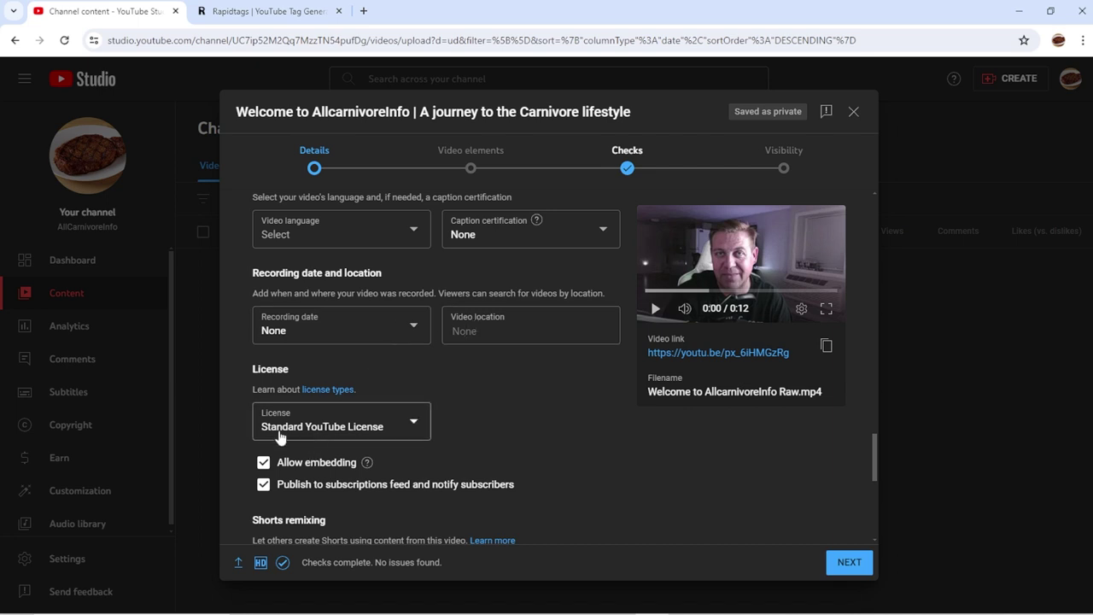
pyautogui.click(409, 433)
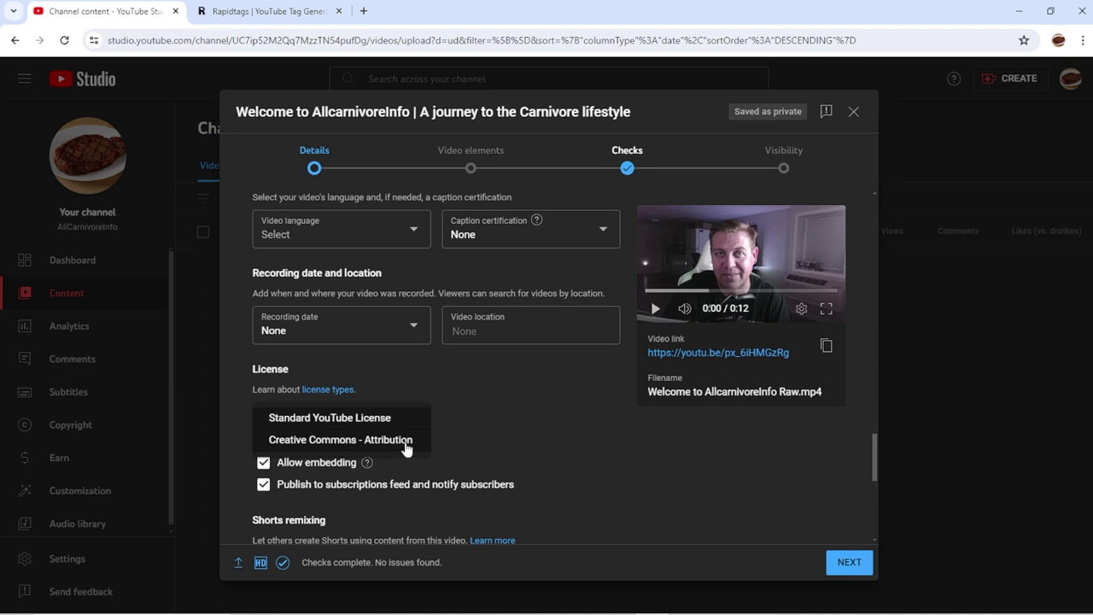
pyautogui.click(406, 441)
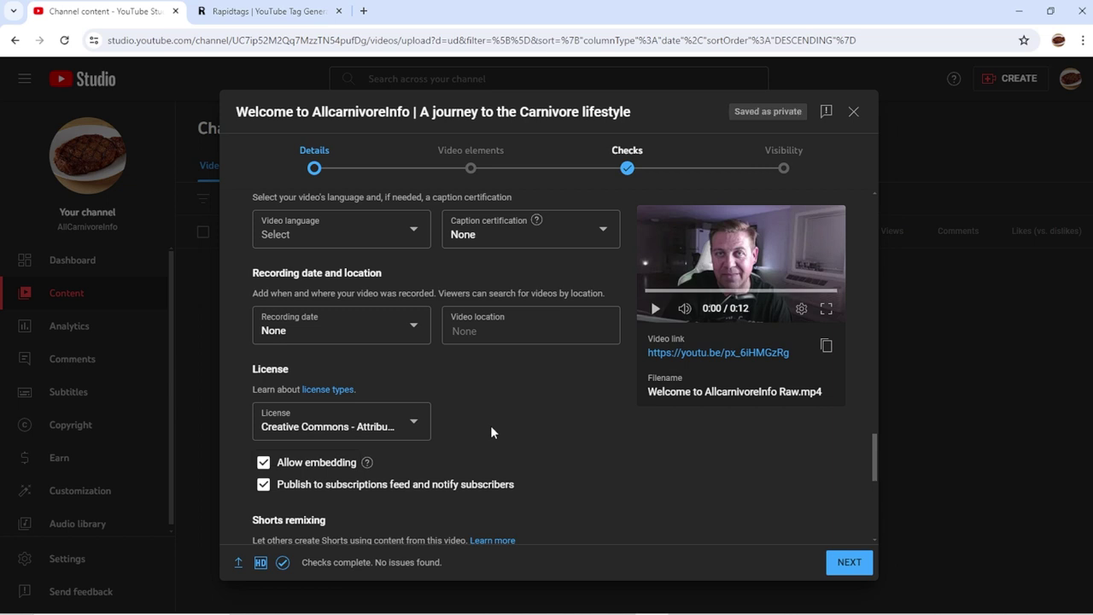
pyautogui.click(408, 427)
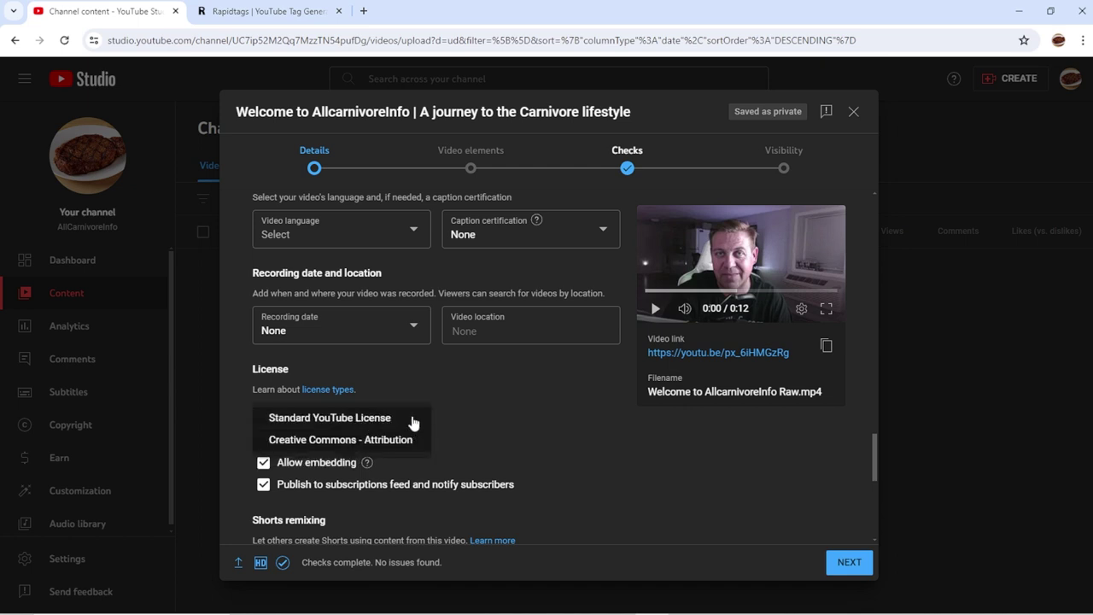
pyautogui.click(398, 439)
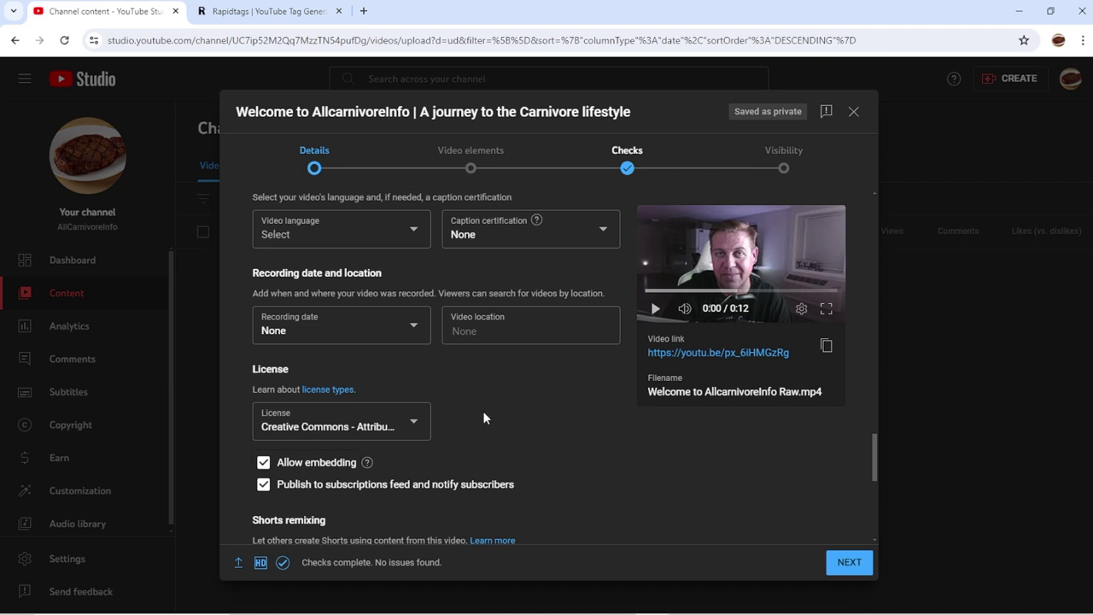
# - Choose People & Blogs as the video category and check the comments and ratings settings
pyautogui.scroll(-2, 484, 417)
pyautogui.scroll(-1, 523, 358)
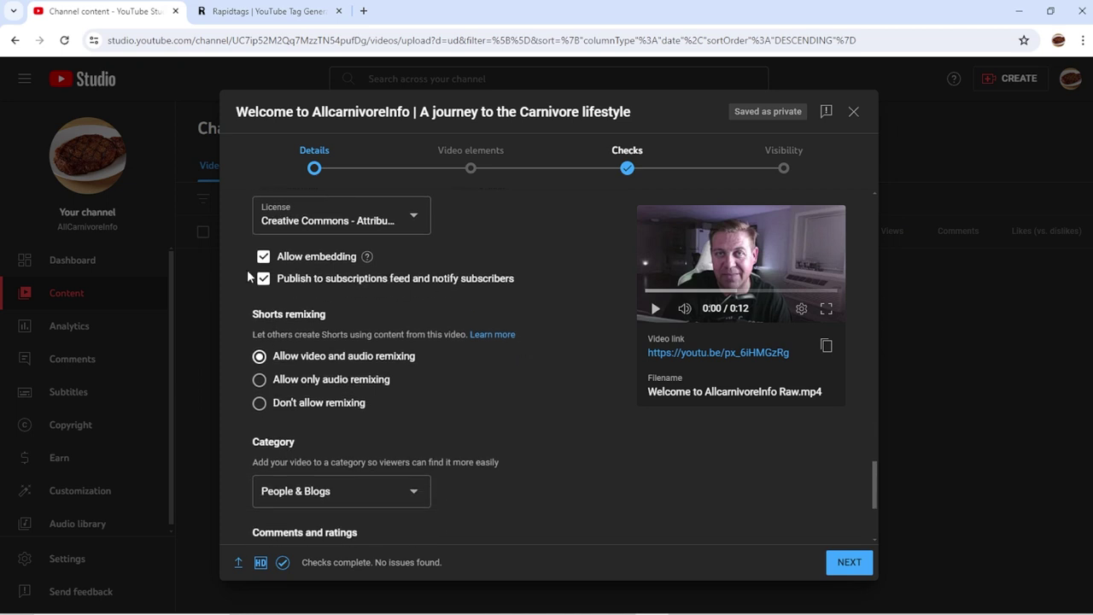
pyautogui.scroll(-2, 578, 414)
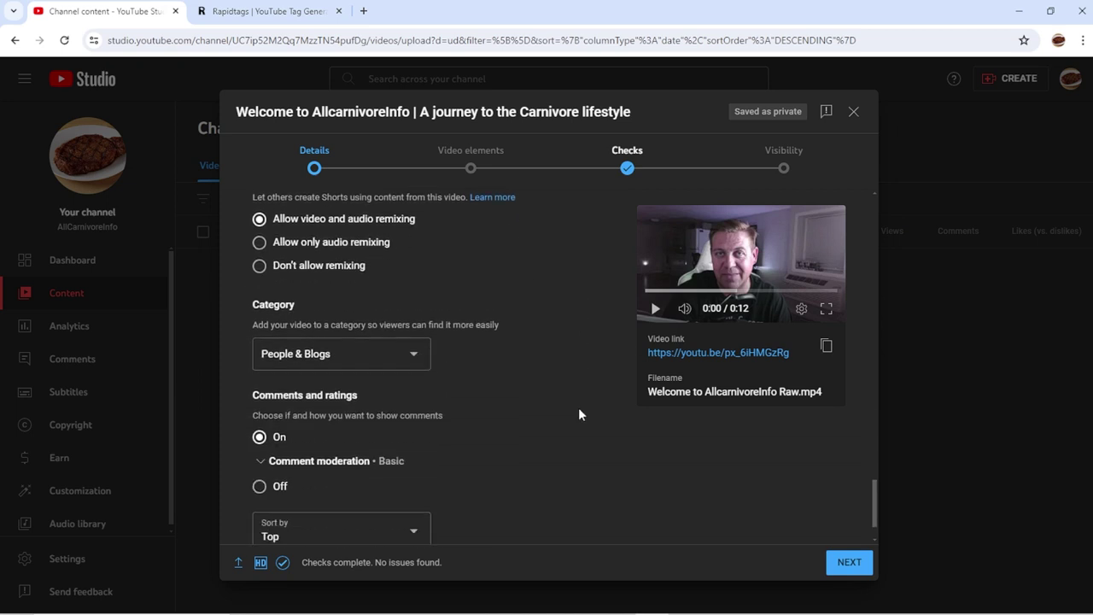
pyautogui.click(417, 367)
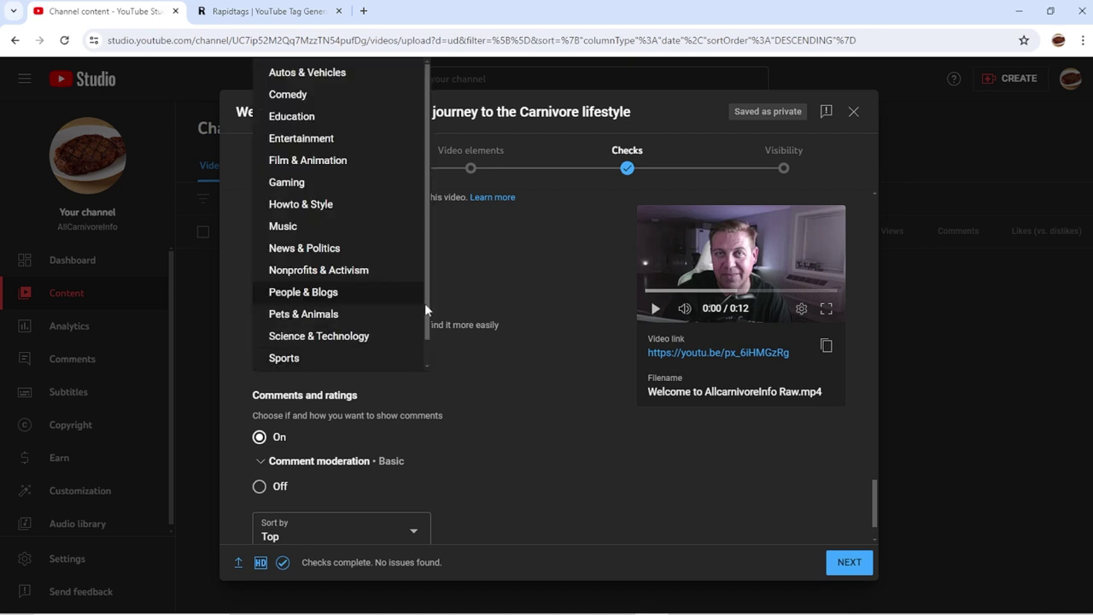
pyautogui.click(324, 291)
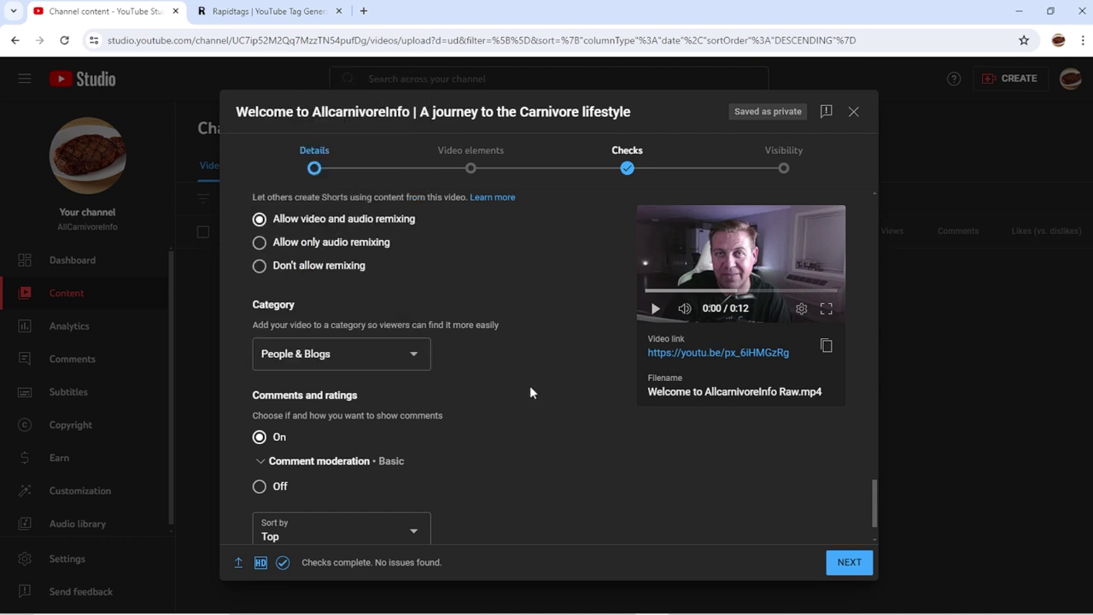
pyautogui.scroll(-1, 503, 400)
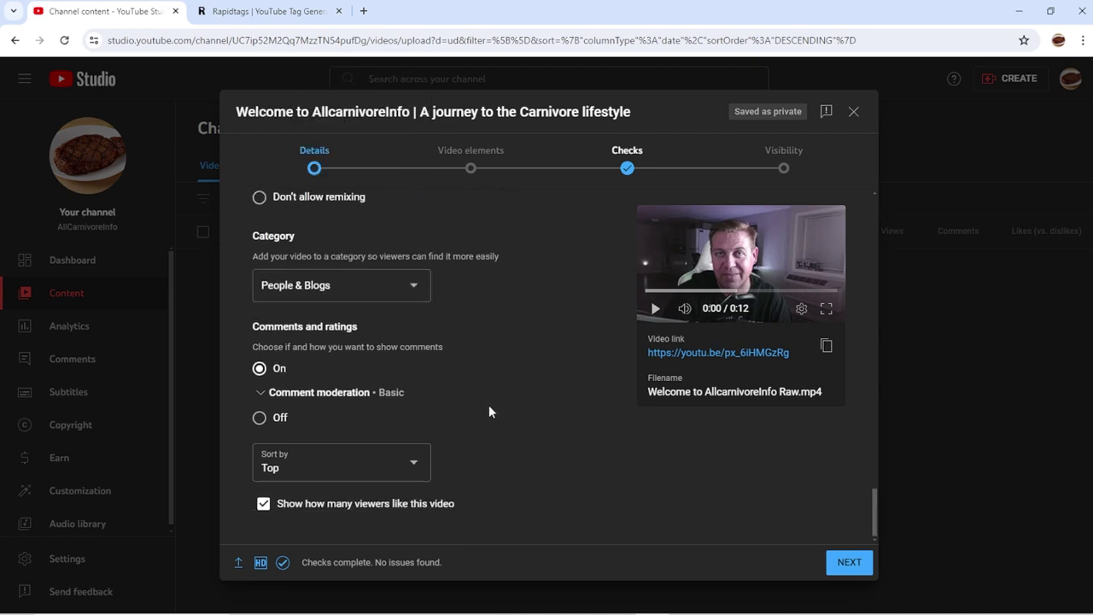
pyautogui.scroll(-1, 489, 407)
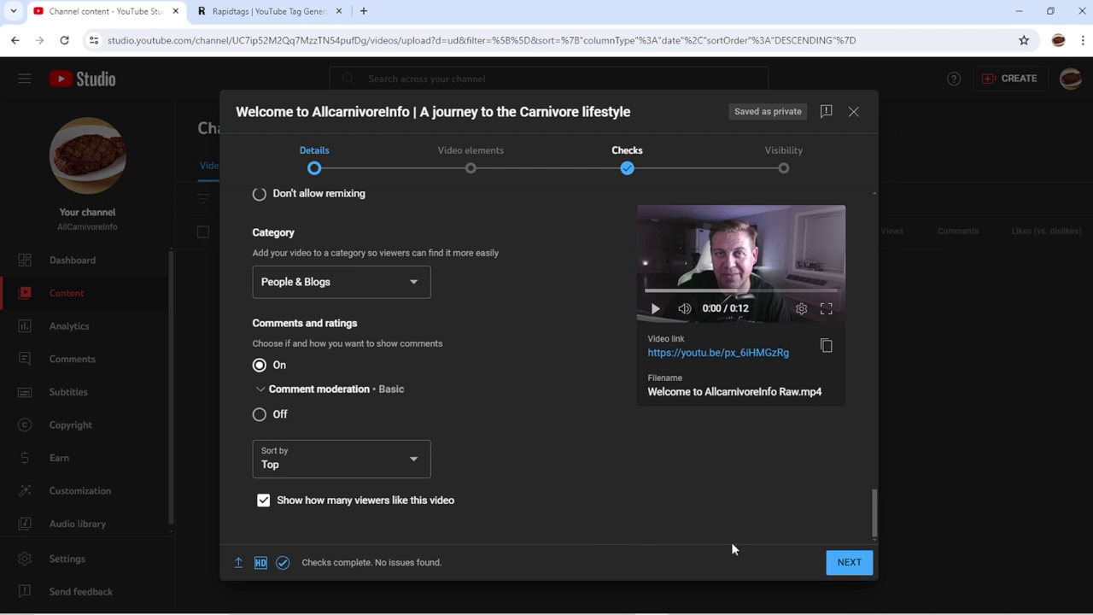
# - Advance the upload through Video elements and Checks to the Visibility stage without adding subtitles, an end screen or cards
pyautogui.click(840, 563)
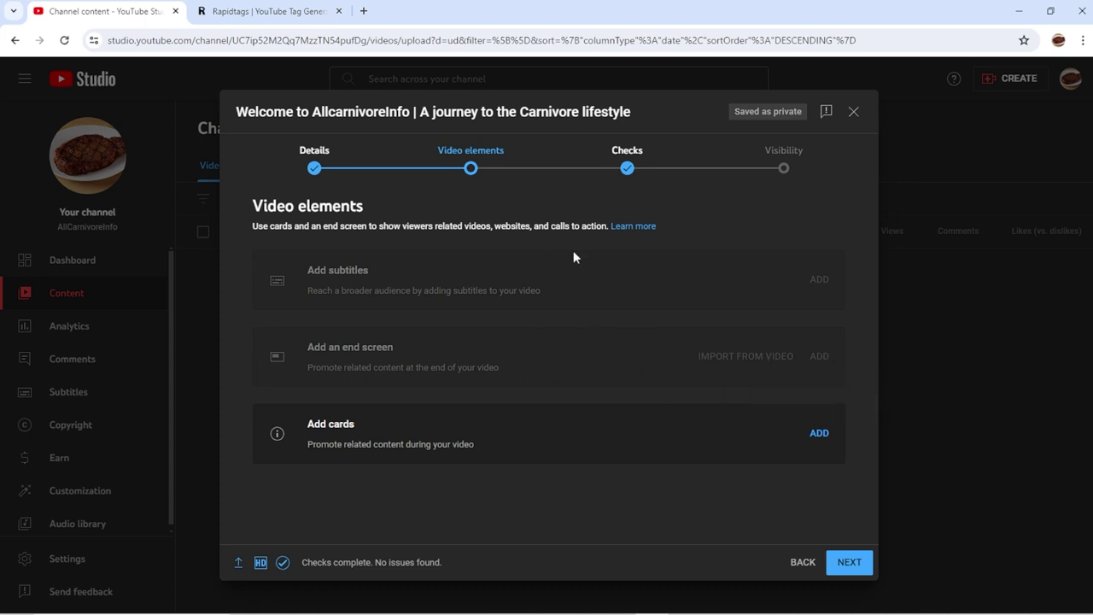
pyautogui.click(850, 564)
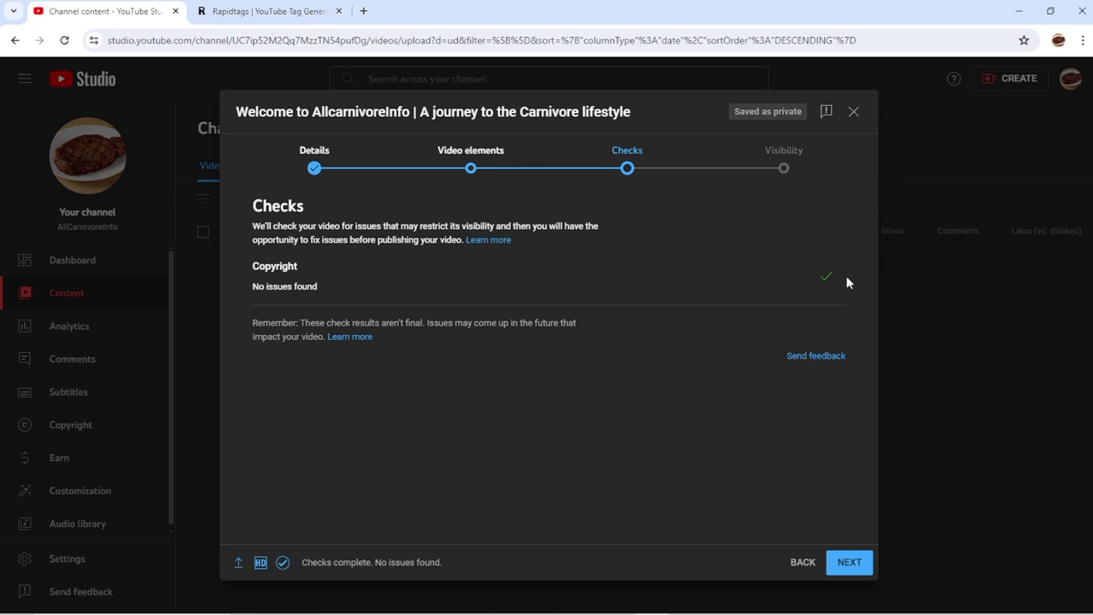
pyautogui.click(855, 567)
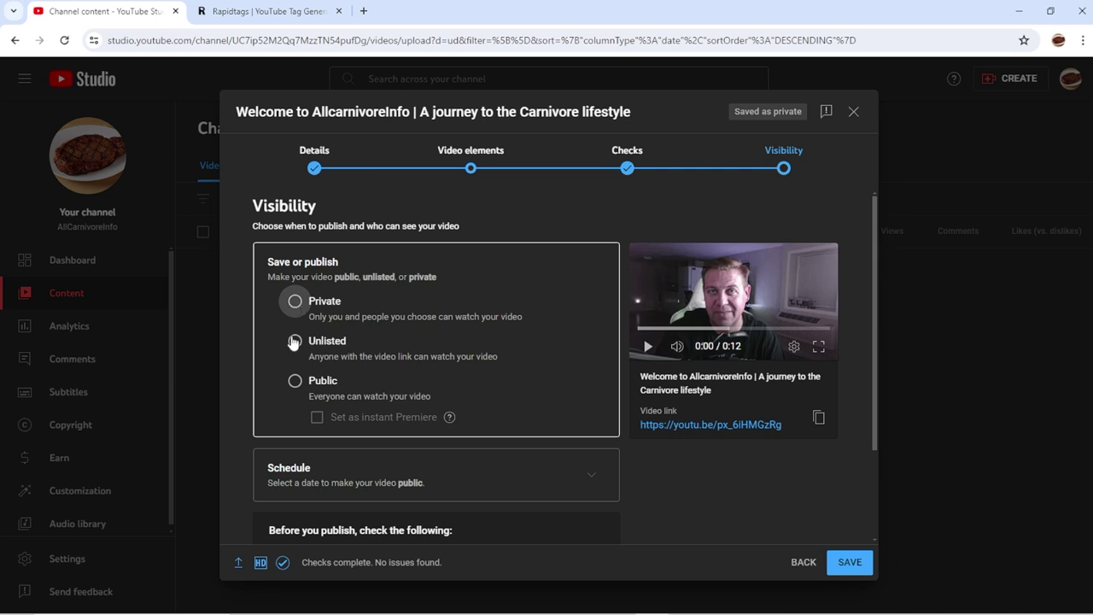
# - Set the video's visibility to Unlisted and save the upload
pyautogui.click(294, 381)
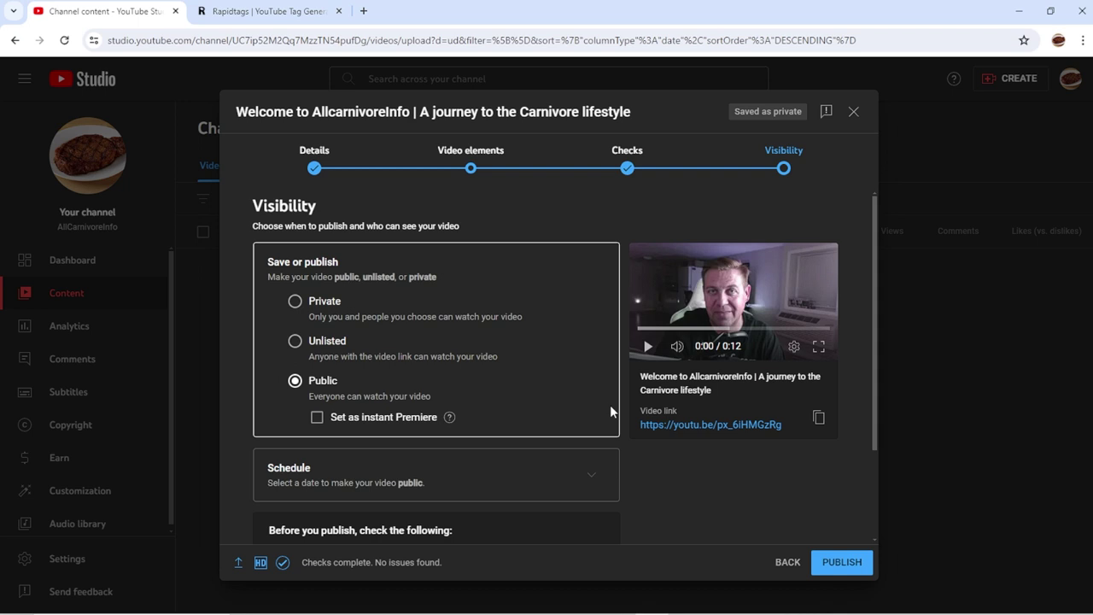
pyautogui.click(297, 343)
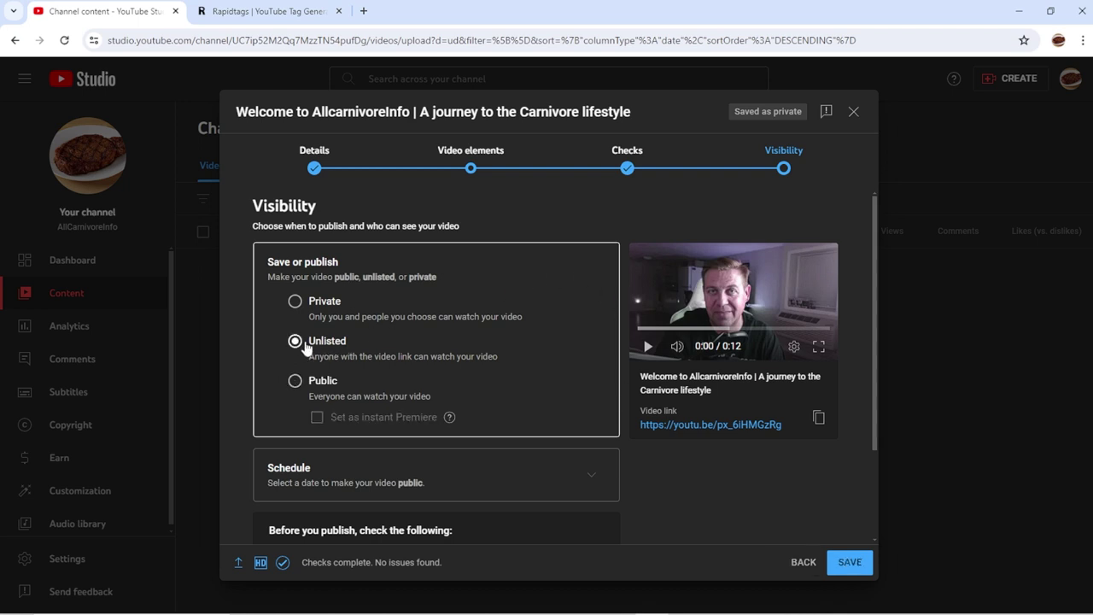
pyautogui.scroll(-2, 531, 464)
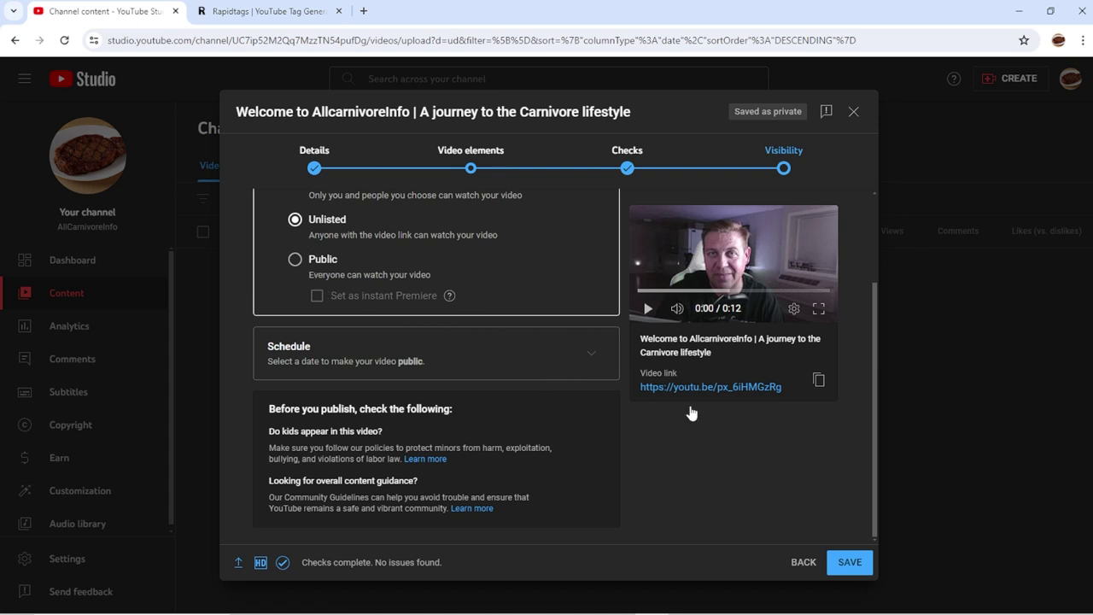
pyautogui.click(850, 562)
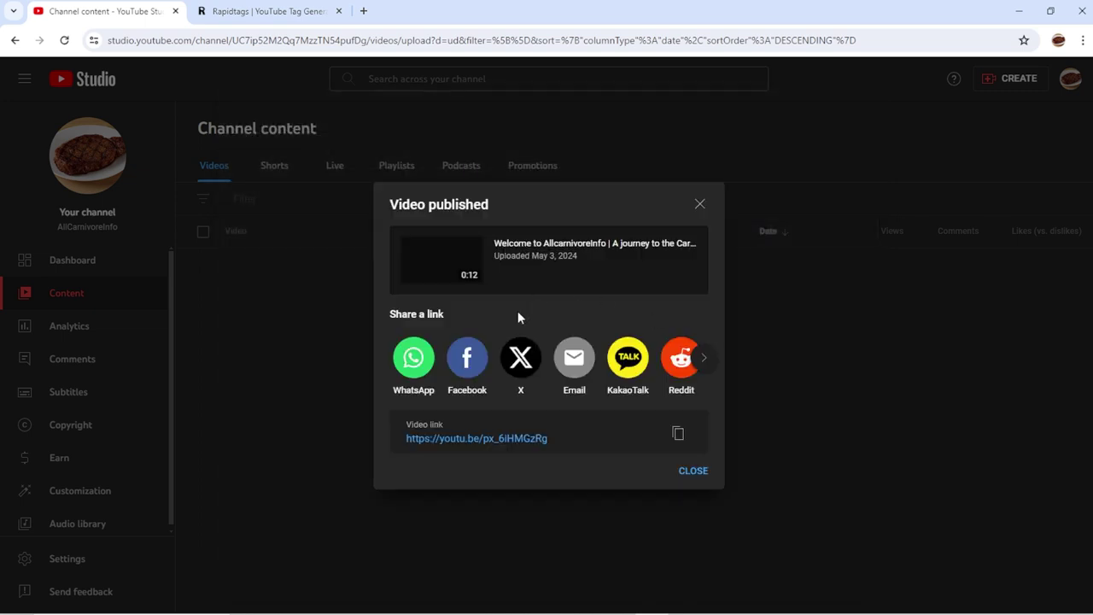
# - Copy the published video's link, and close the share dialog along with the Studio tips
pyautogui.click(677, 436)
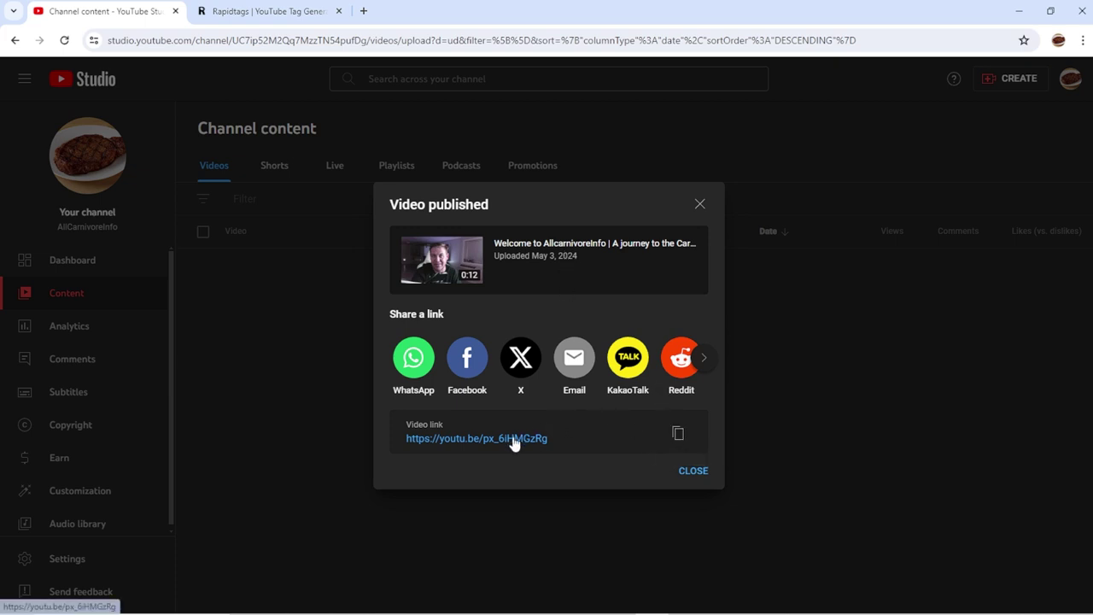
pyautogui.click(692, 472)
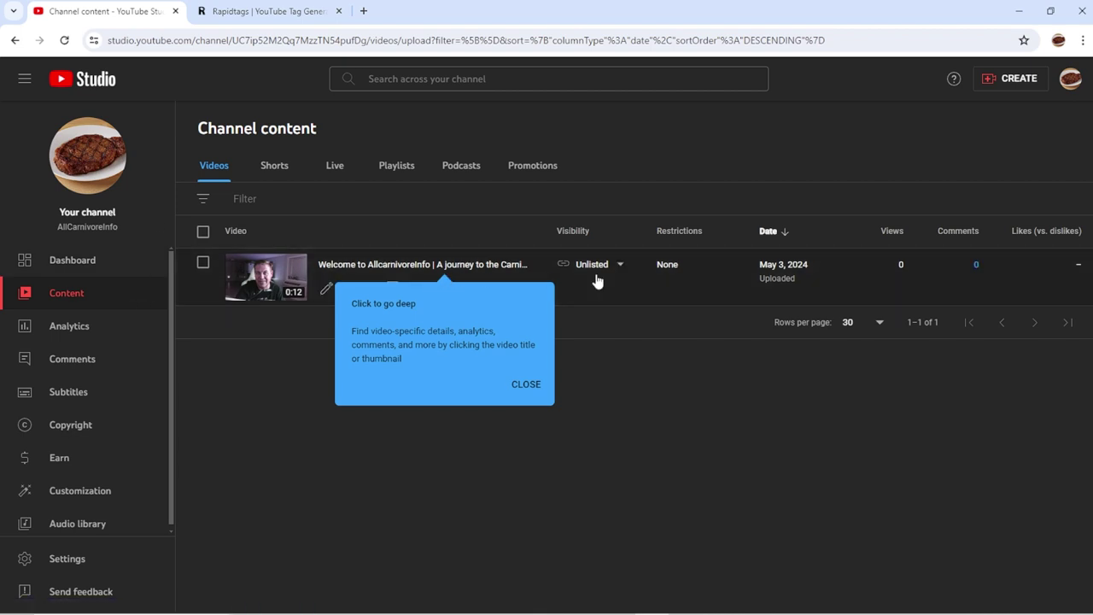
pyautogui.click(527, 385)
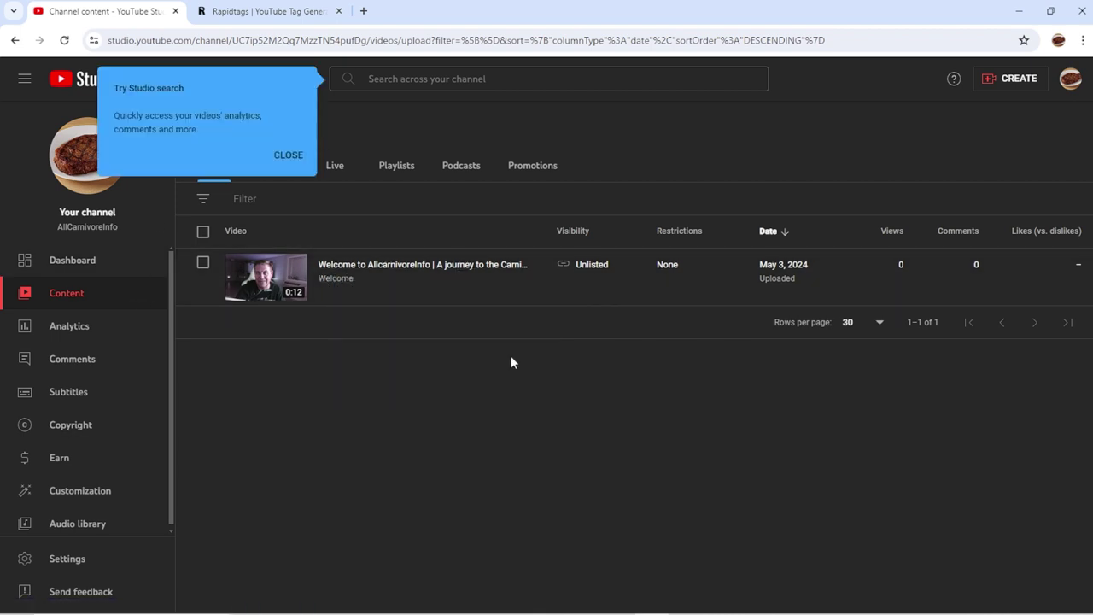
pyautogui.click(294, 155)
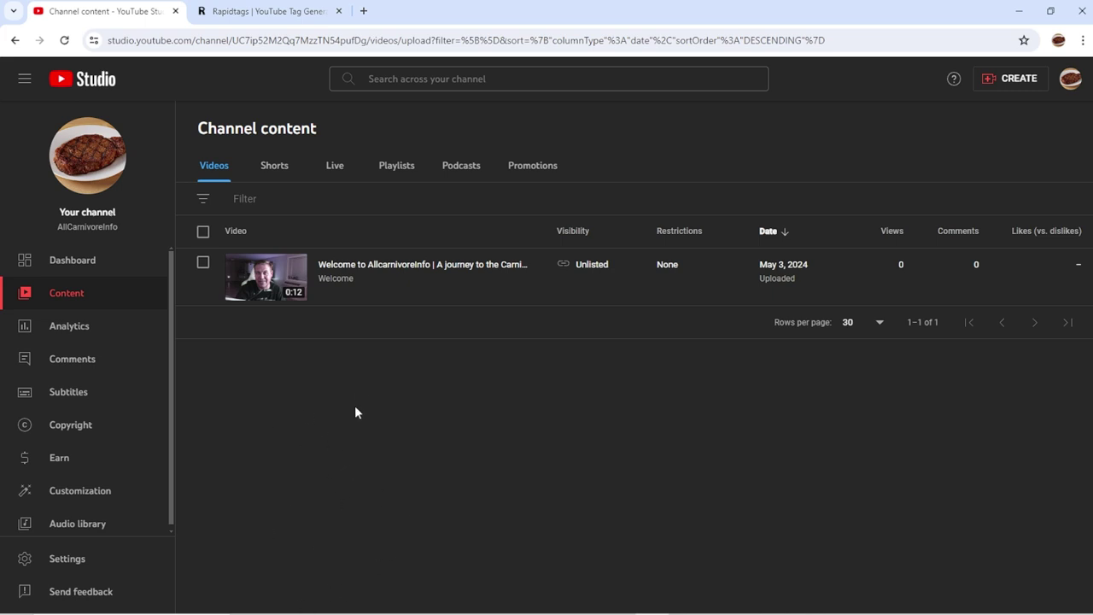
# - Look at the channel's Shorts and Live content and return to the Videos list
pyautogui.click(274, 169)
pyautogui.click(334, 170)
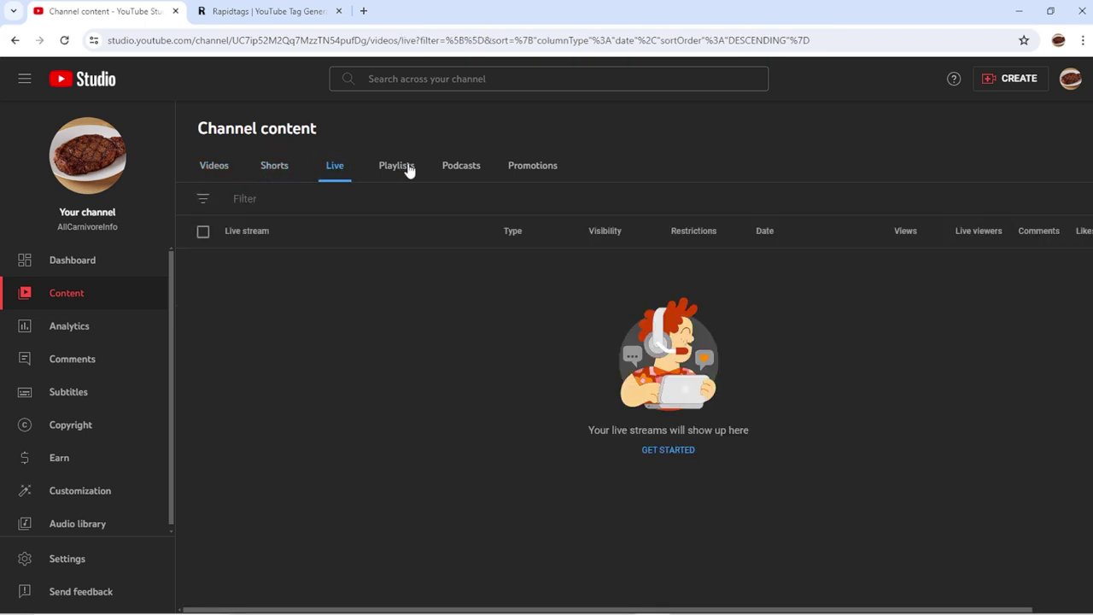
pyautogui.click(219, 173)
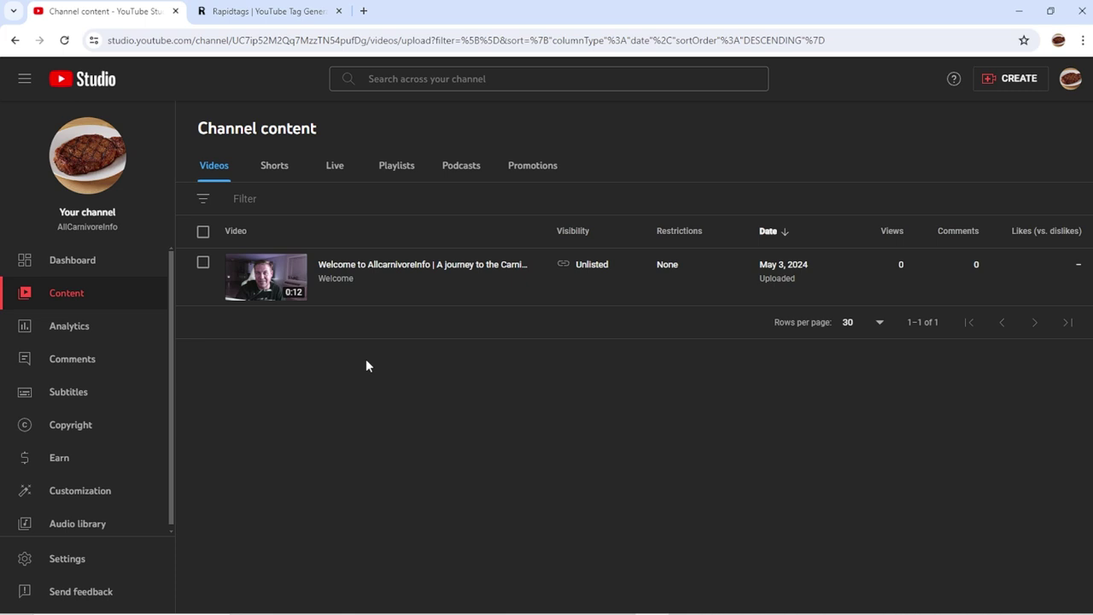
pyautogui.click(1071, 81)
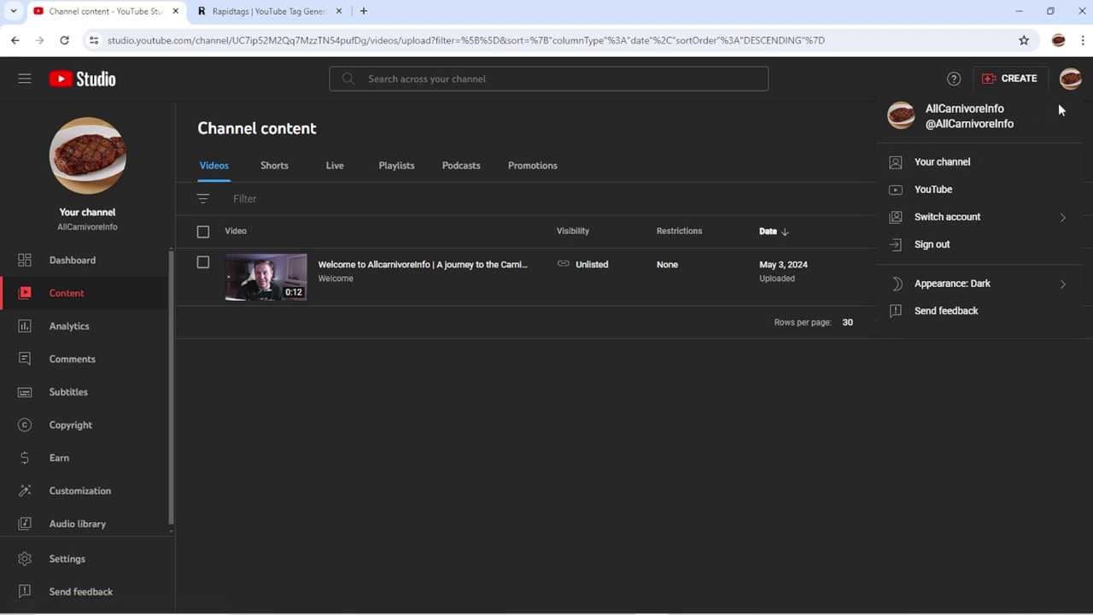
pyautogui.click(852, 141)
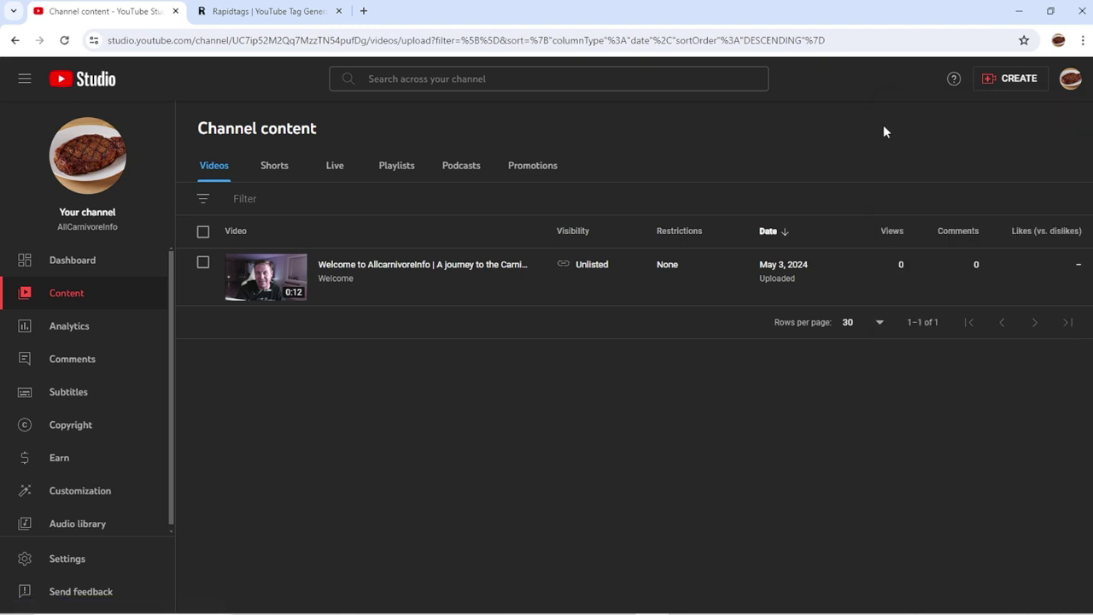